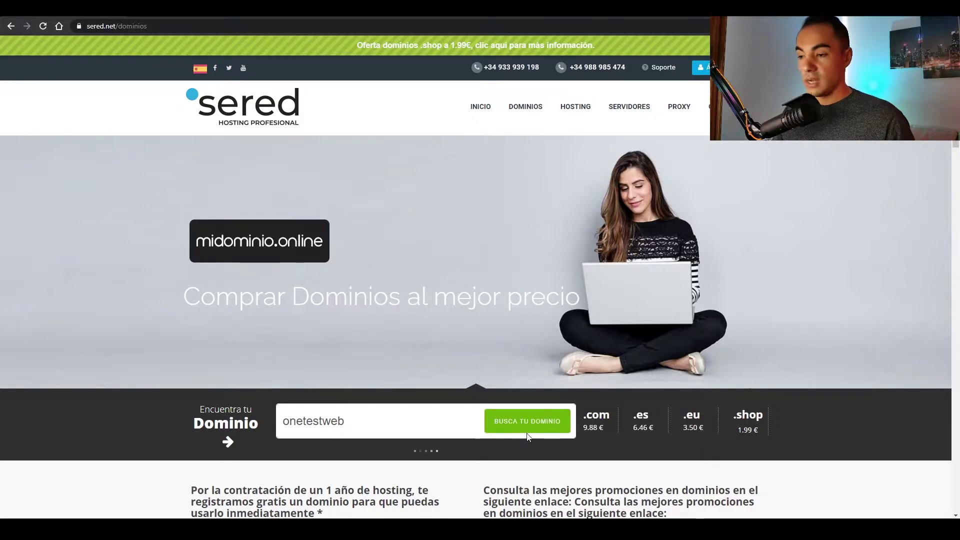
Search for onetestweb.org and review its availability result.
scroll(445, 386, "down", 3)
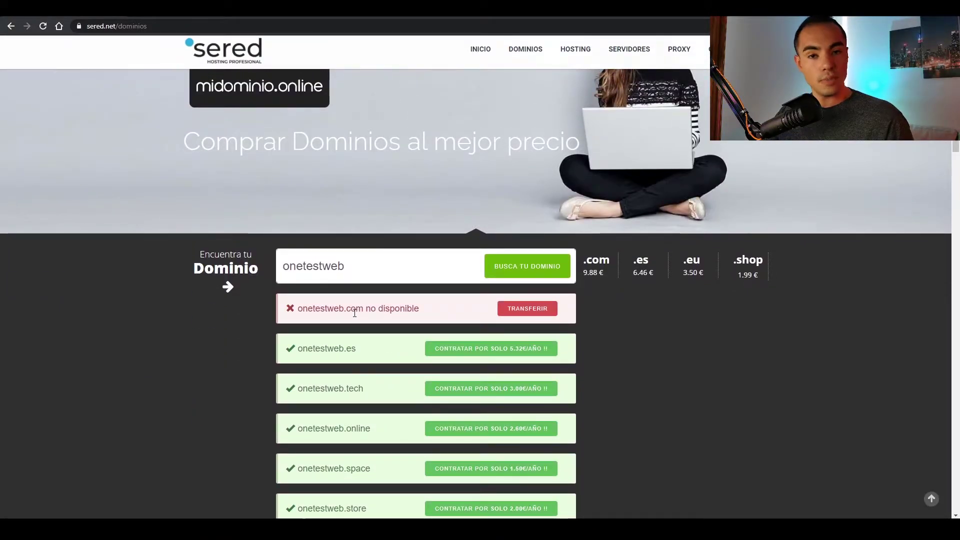
left_click(368, 275)
type(".or")
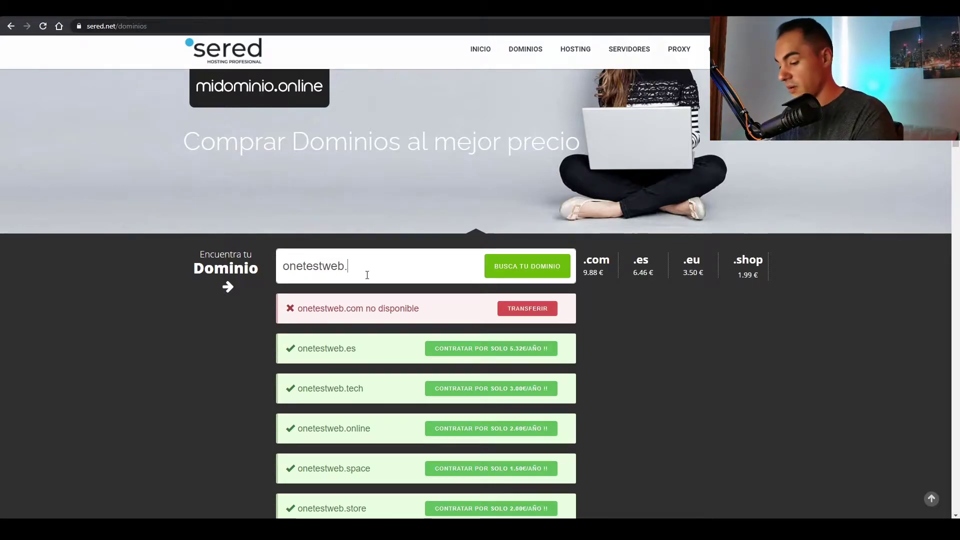
type("g")
key("Return")
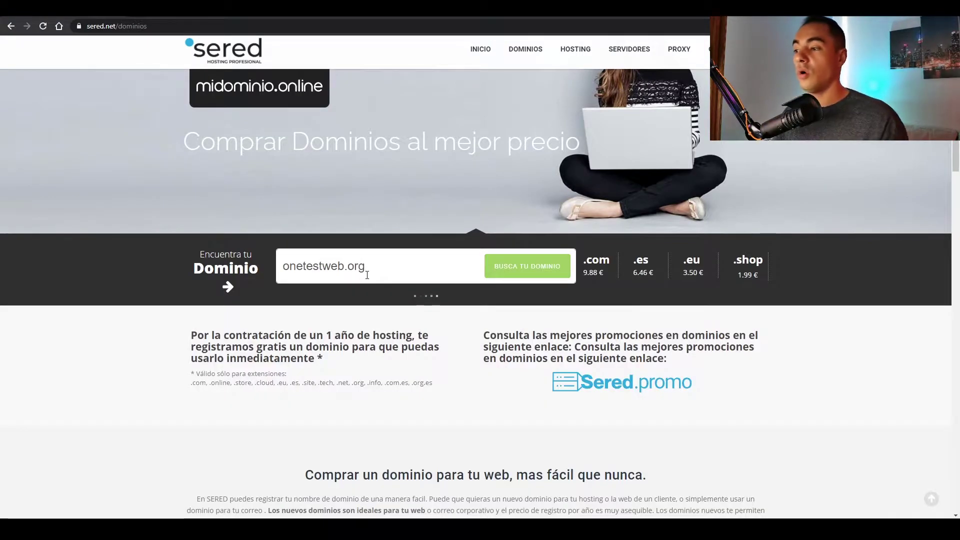
scroll(346, 430, "down", 10)
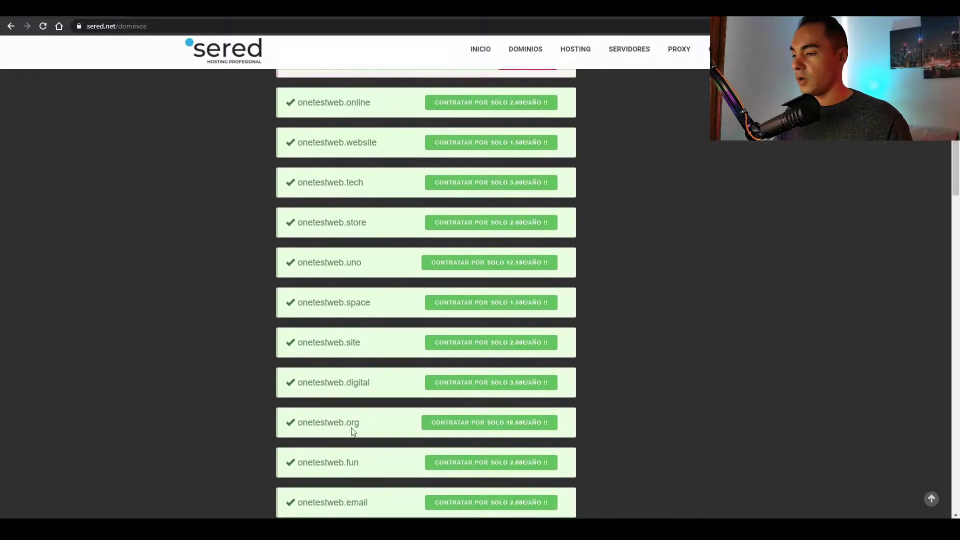
left_click_drag(327, 360, 359, 359)
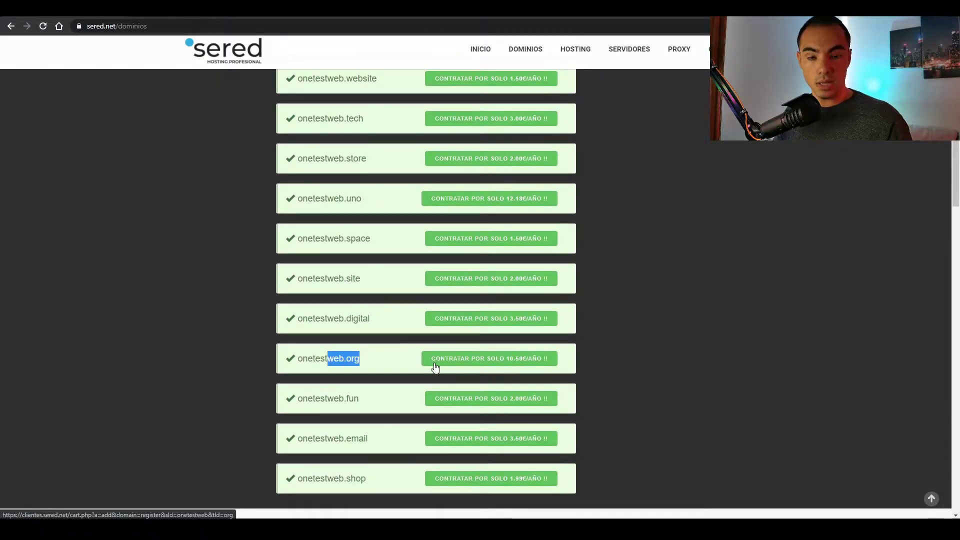
Return to the onetestweb results and order onetestweb.site at €2.00 per year.
scroll(435, 364, "up", 10)
key("alt+Left")
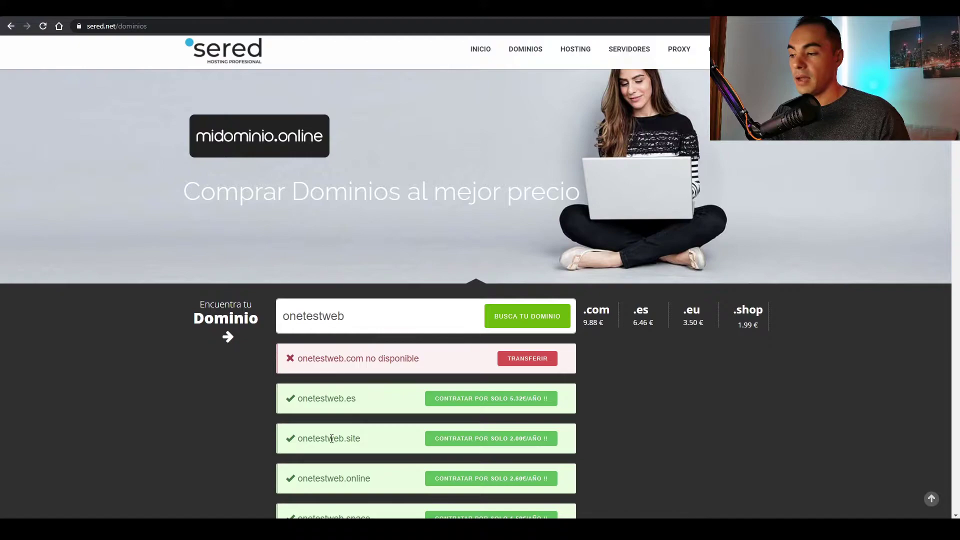
left_click_drag(331, 439, 407, 453)
left_click(359, 442)
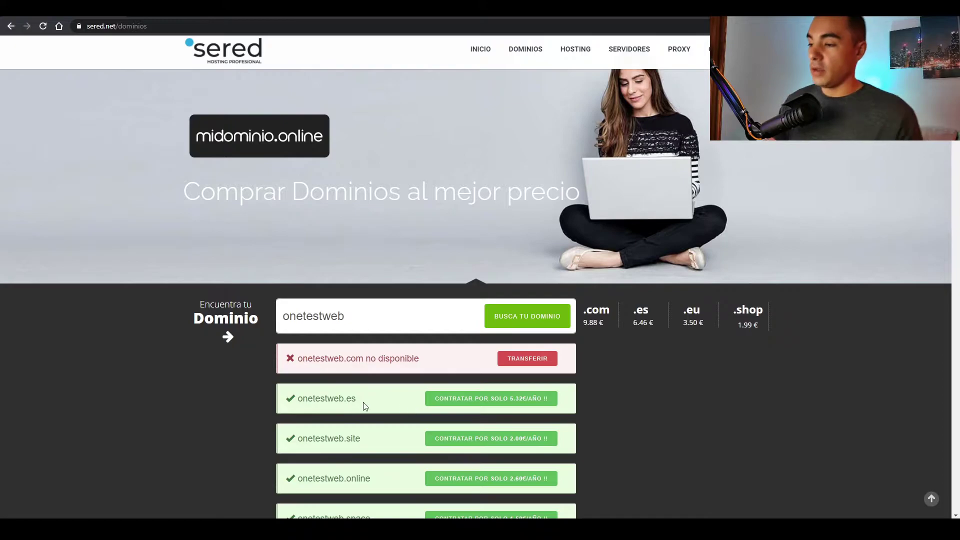
left_click(455, 440)
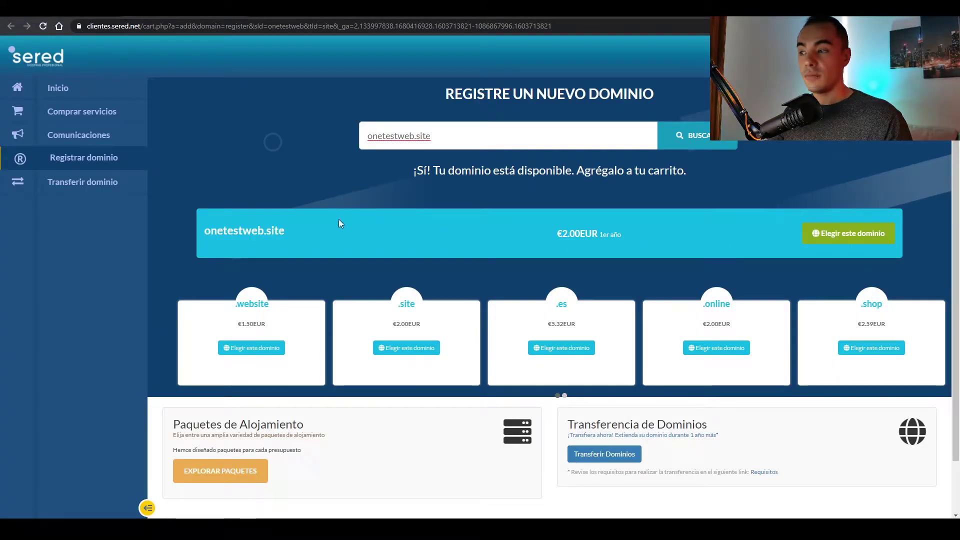
Add onetestweb.site to the cart, process the order and bring up the hosting plans.
left_click(817, 233)
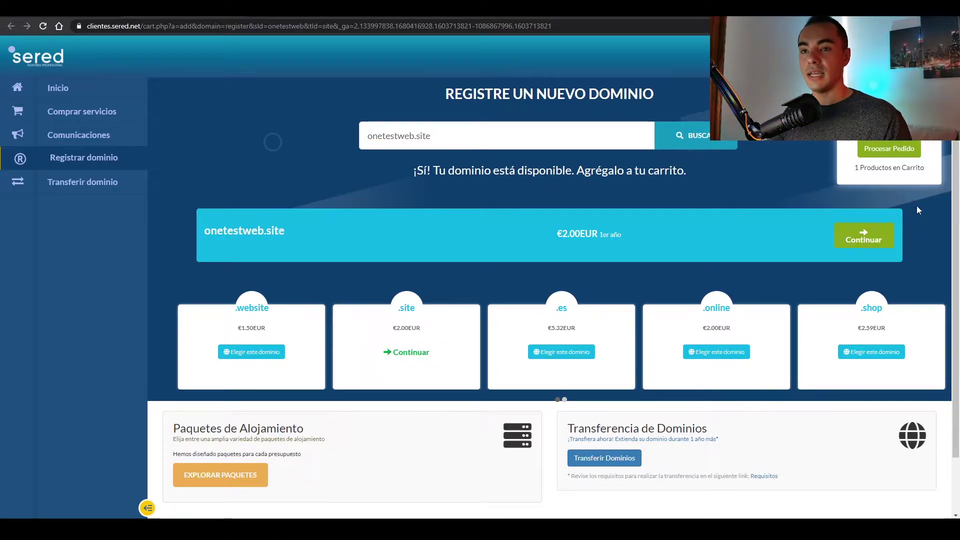
left_click(890, 153)
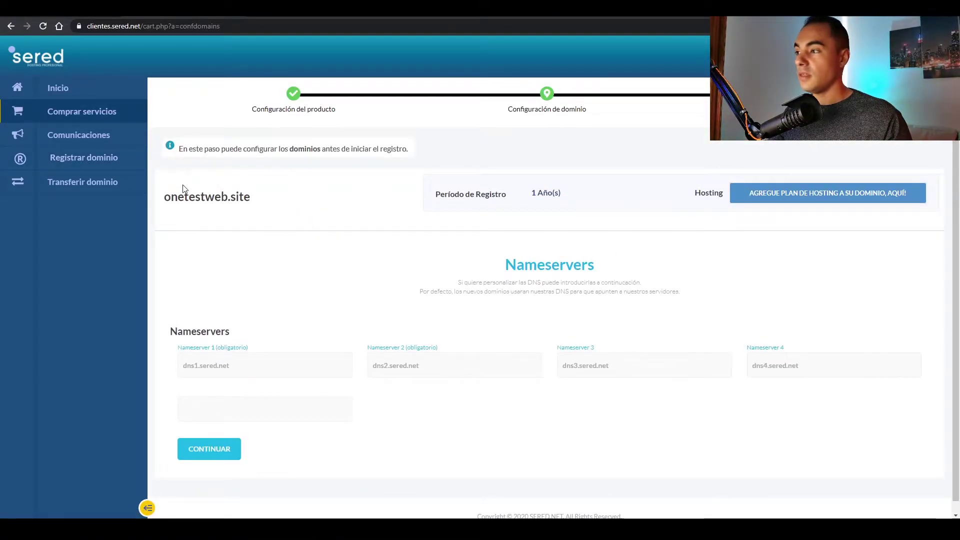
left_click(845, 196)
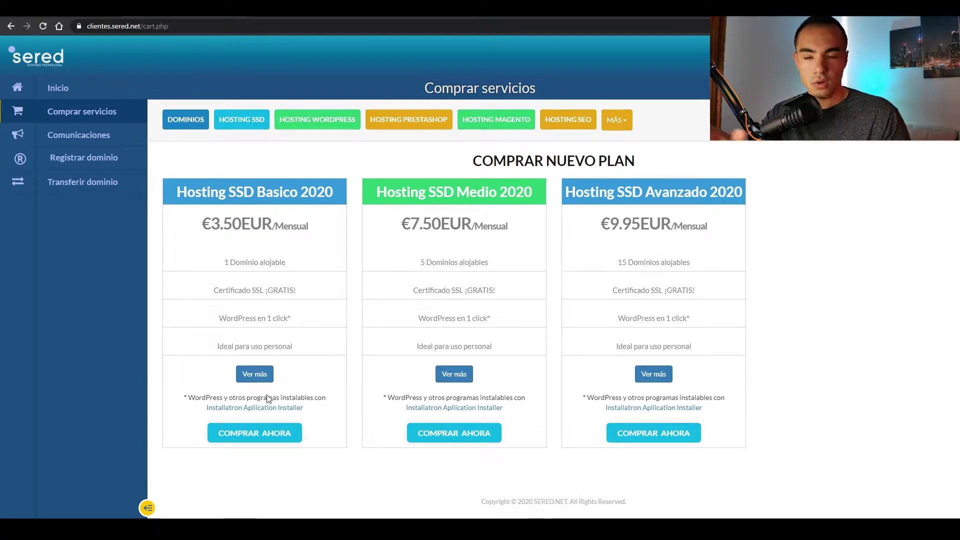
Buy Hosting SSD Basico 2020 for onetestweb.site with Mensual (monthly) billing.
left_click(256, 439)
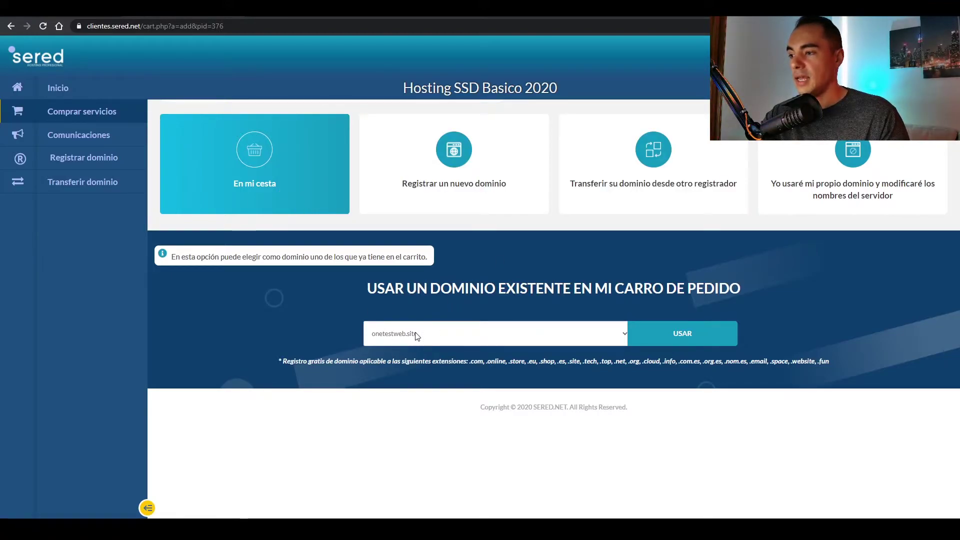
left_click(672, 335)
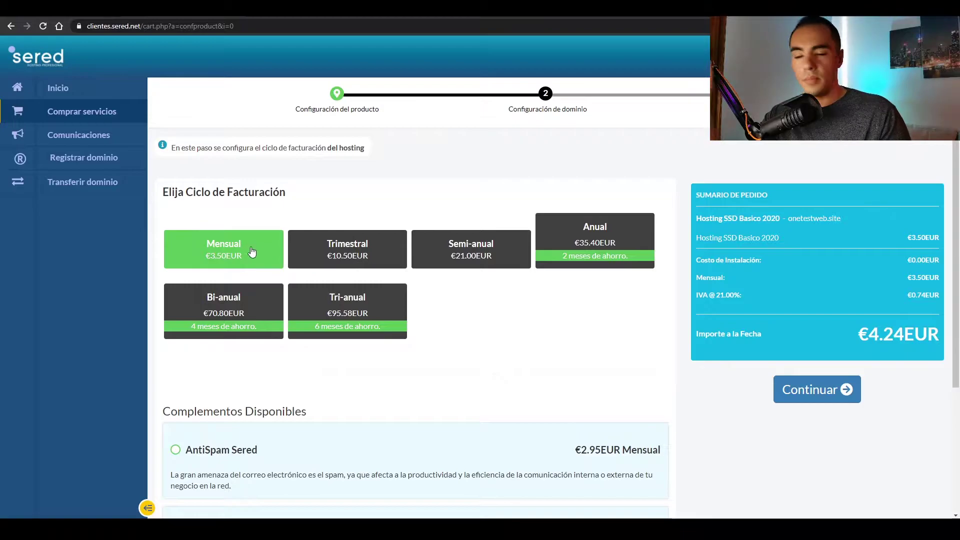
left_click(788, 394)
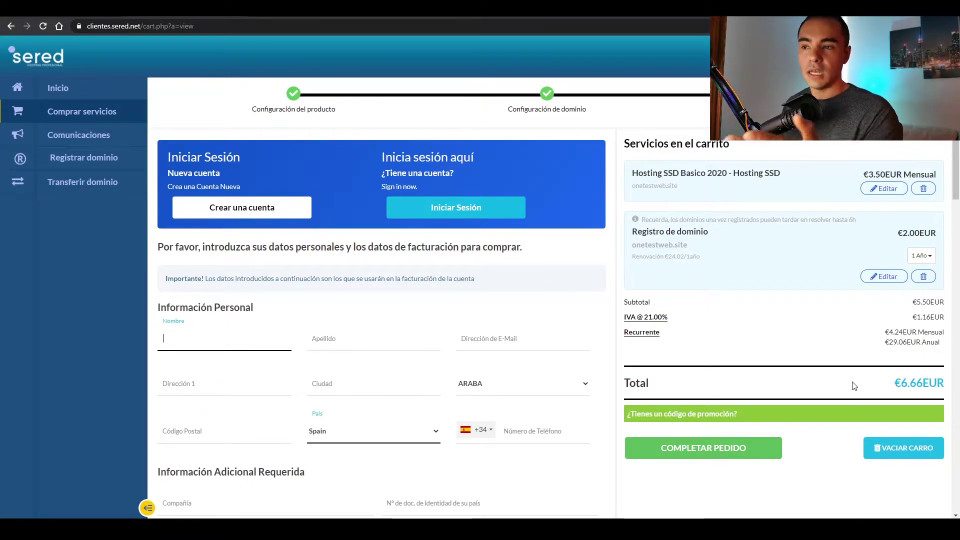
Apply the GPO2 promo code to the €6.66 order.
double_click(902, 385)
left_click(890, 390)
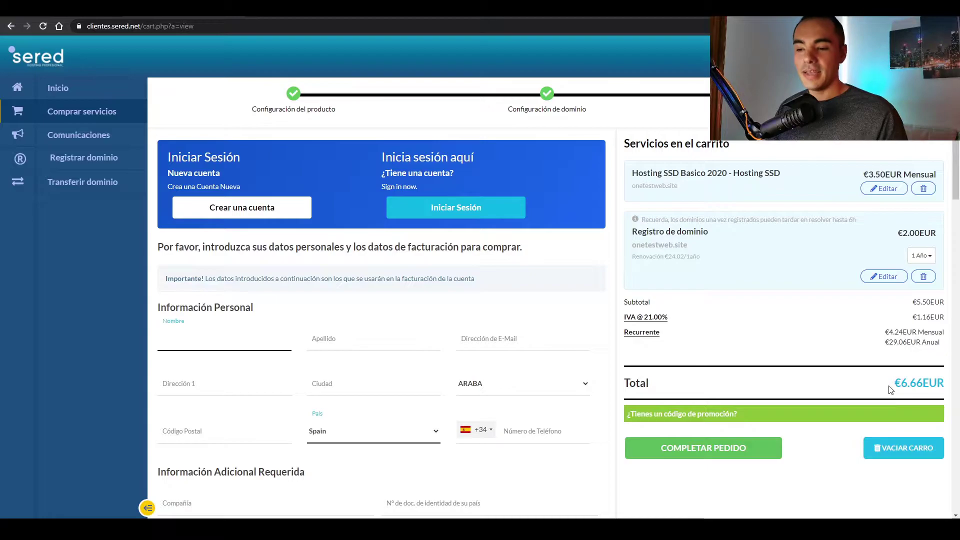
left_click(699, 414)
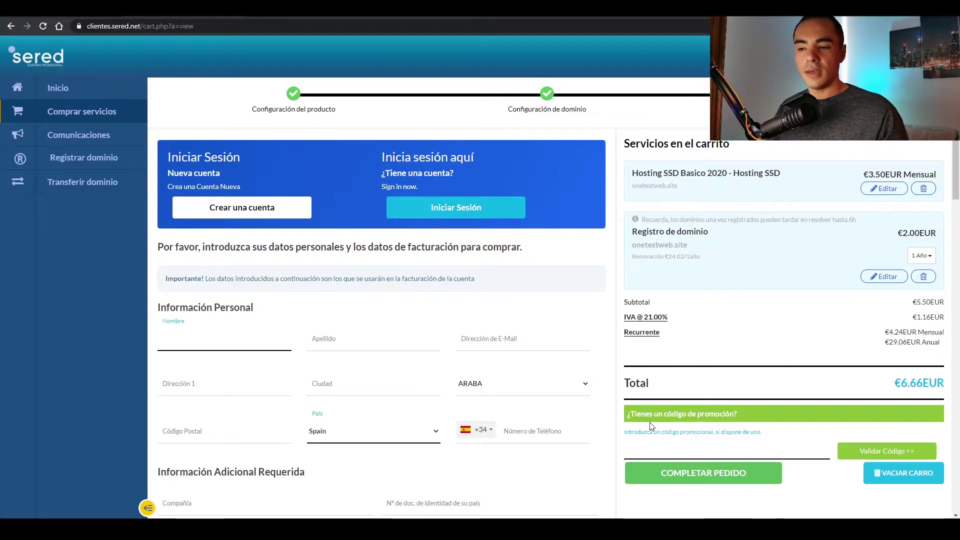
left_click(679, 449)
type("GPO")
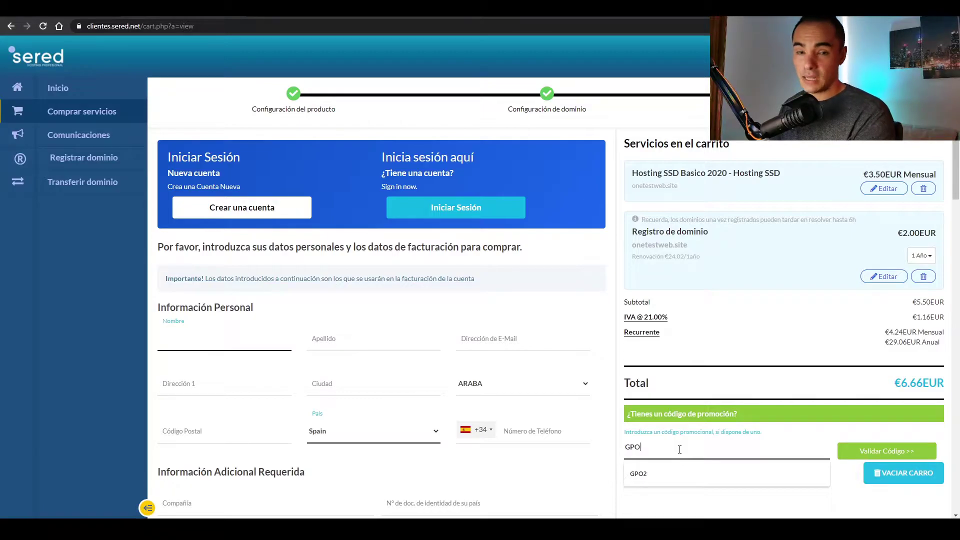
type("2")
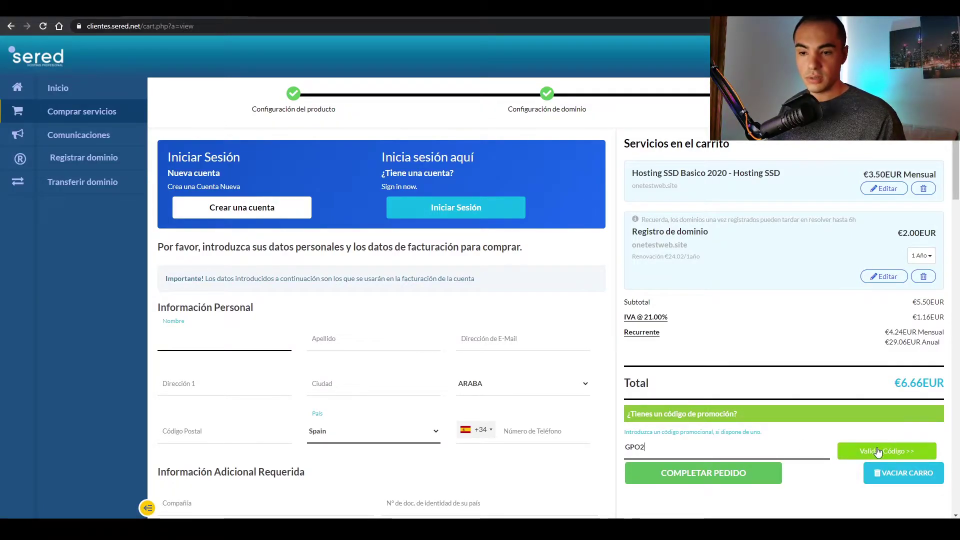
left_click(900, 450)
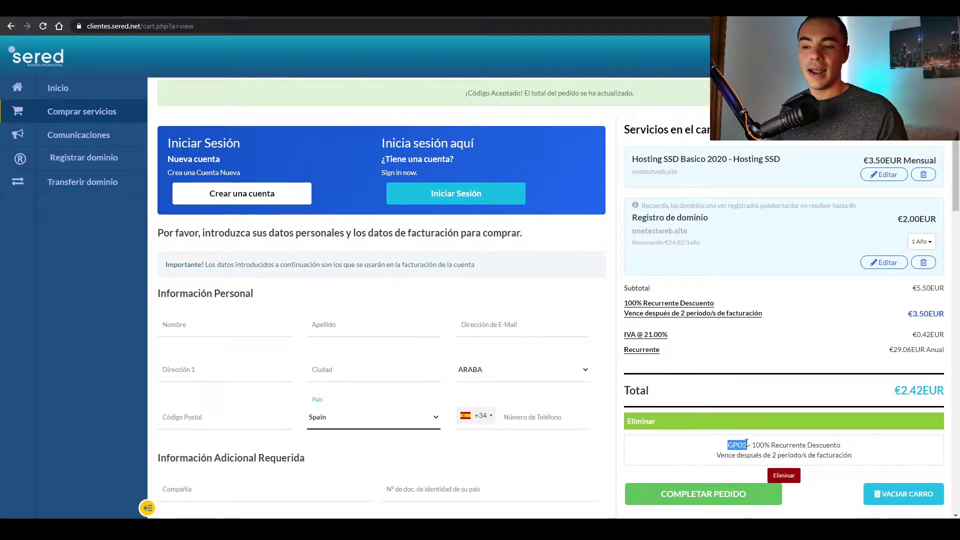
Review the coupon's two-period expiry and €2.00 domain price, then return to billing-cycle step.
left_click(731, 445)
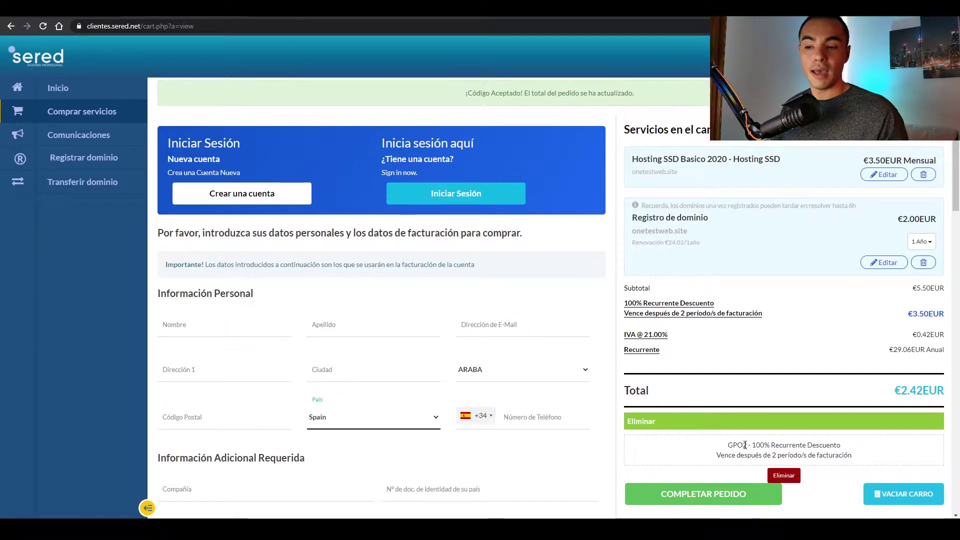
left_click_drag(767, 455, 812, 455)
left_click(830, 470)
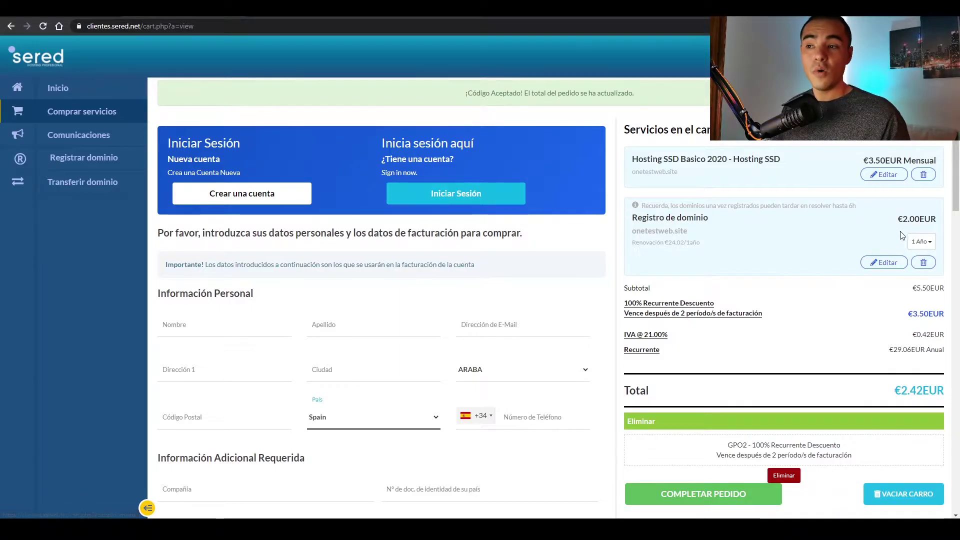
left_click_drag(901, 221, 921, 220)
left_click(895, 250)
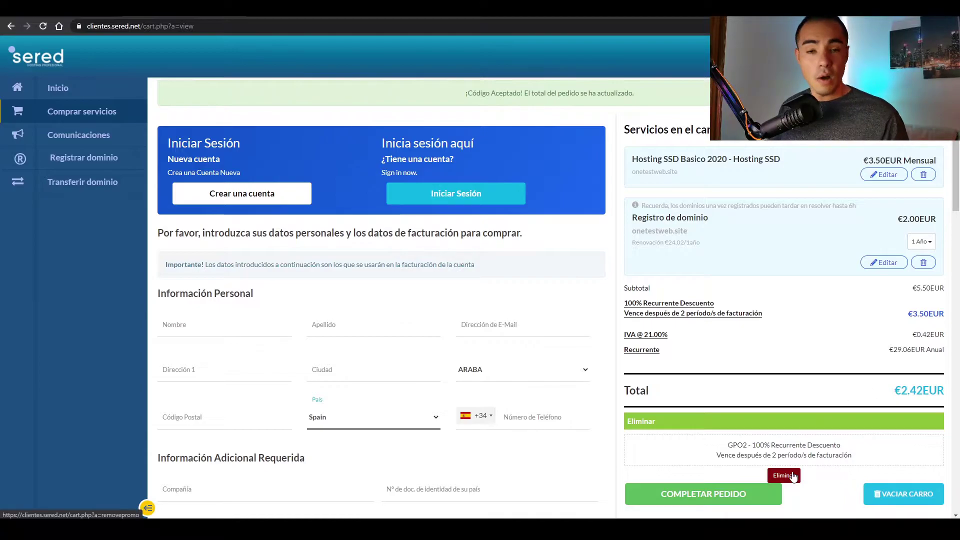
key("alt+Left")
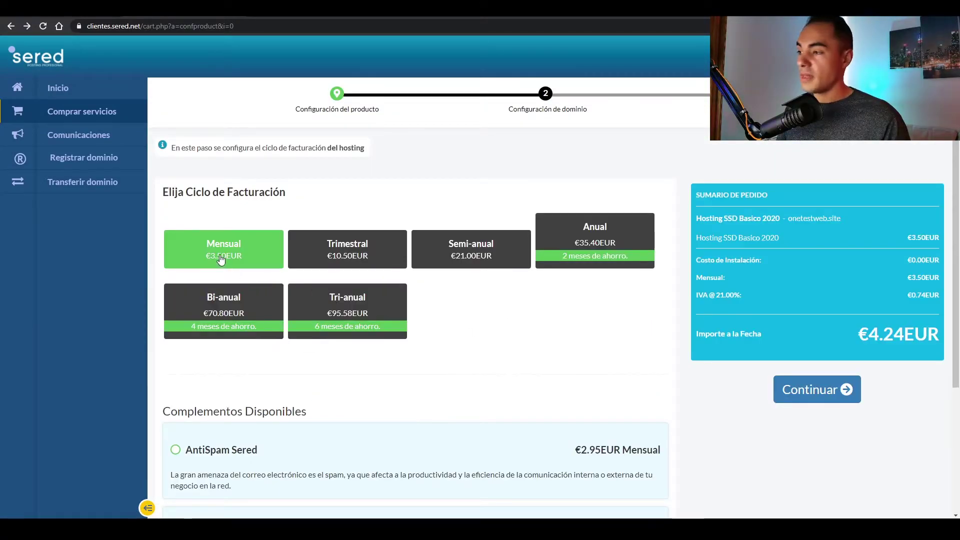
Switch hosting to annual billing and review the €42.83 cart total.
left_click(590, 248)
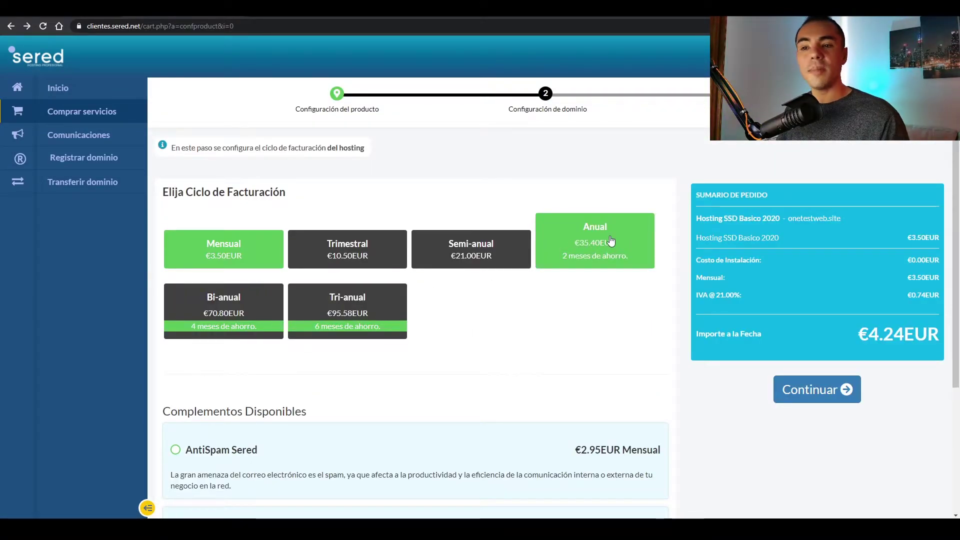
left_click(807, 390)
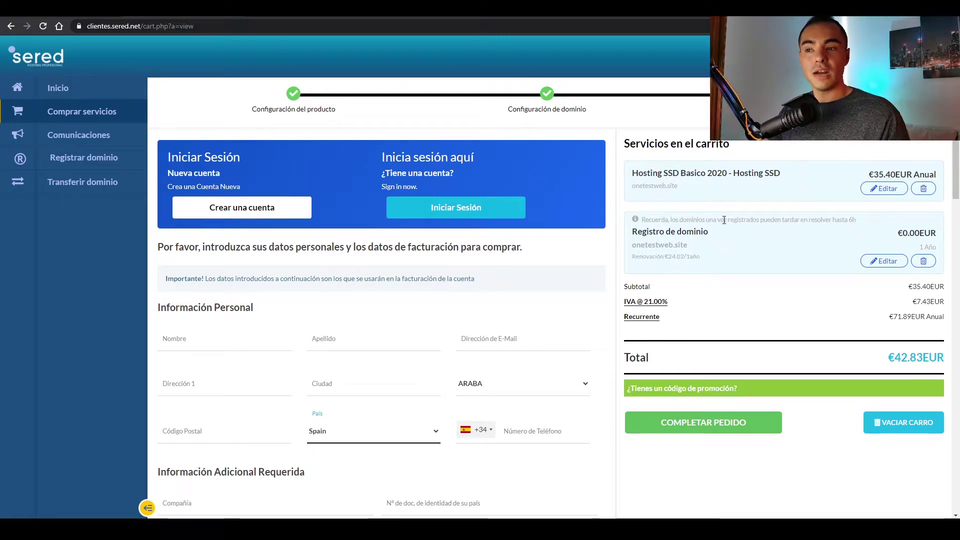
left_click_drag(653, 232, 726, 254)
left_click(769, 249)
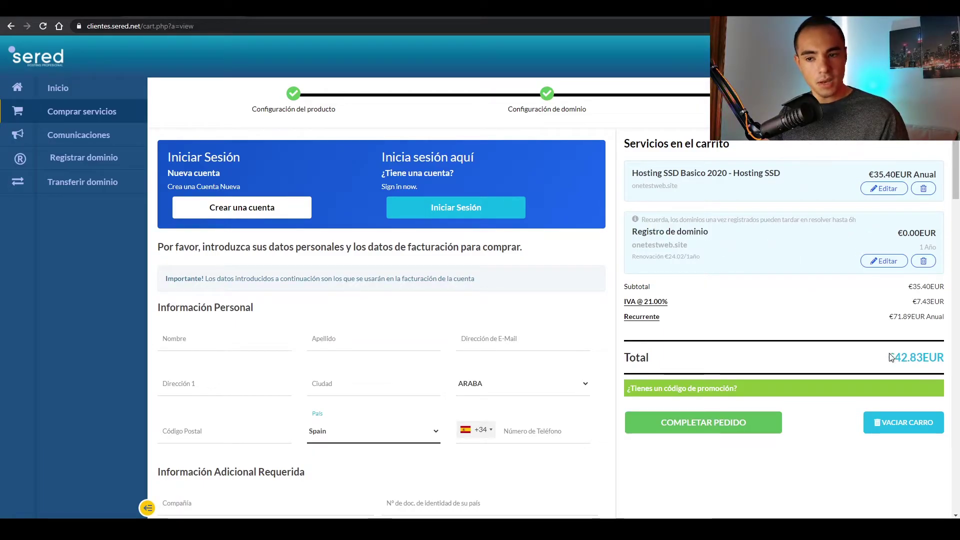
left_click_drag(885, 357, 922, 357)
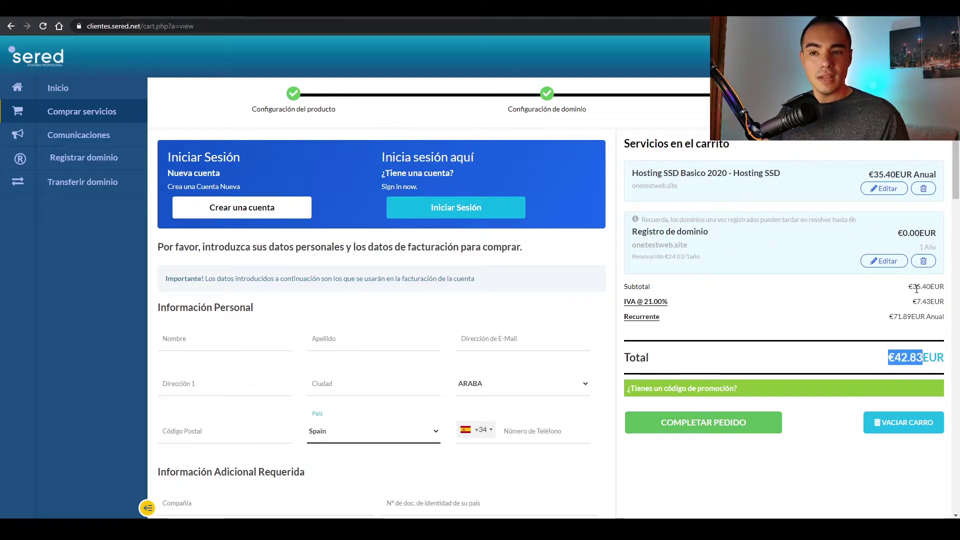
left_click(925, 301)
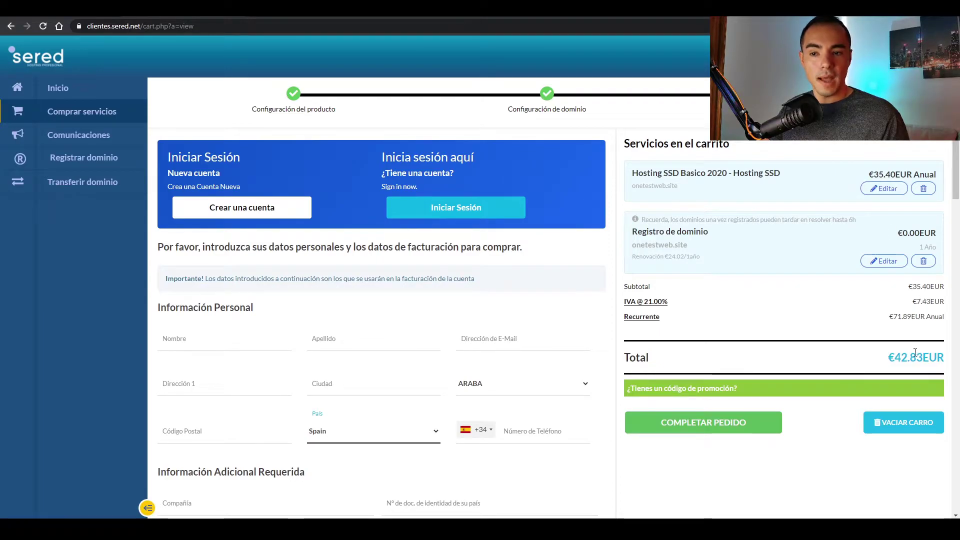
Apply the GPO10 10% promo code, check the discounted total, then remove it.
left_click(754, 389)
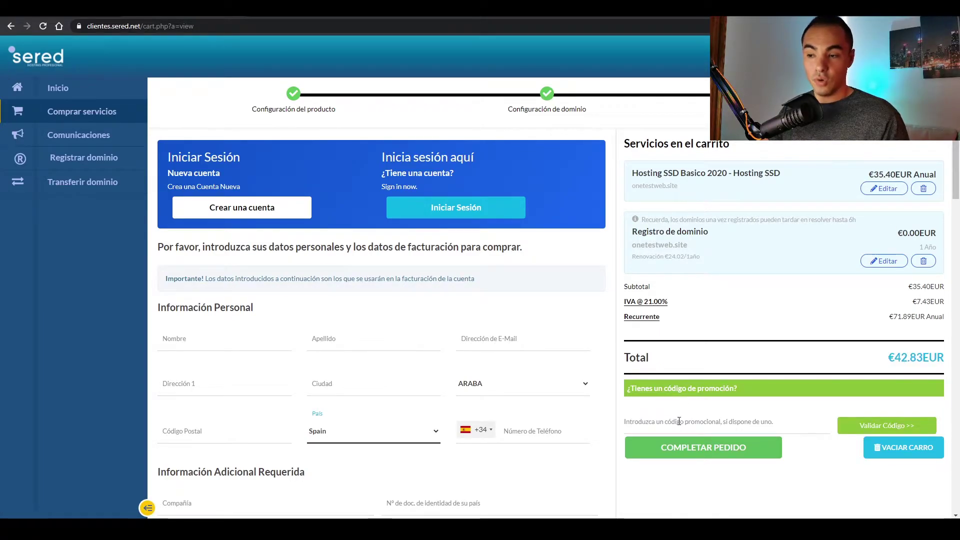
left_click(678, 423)
type("GPO10")
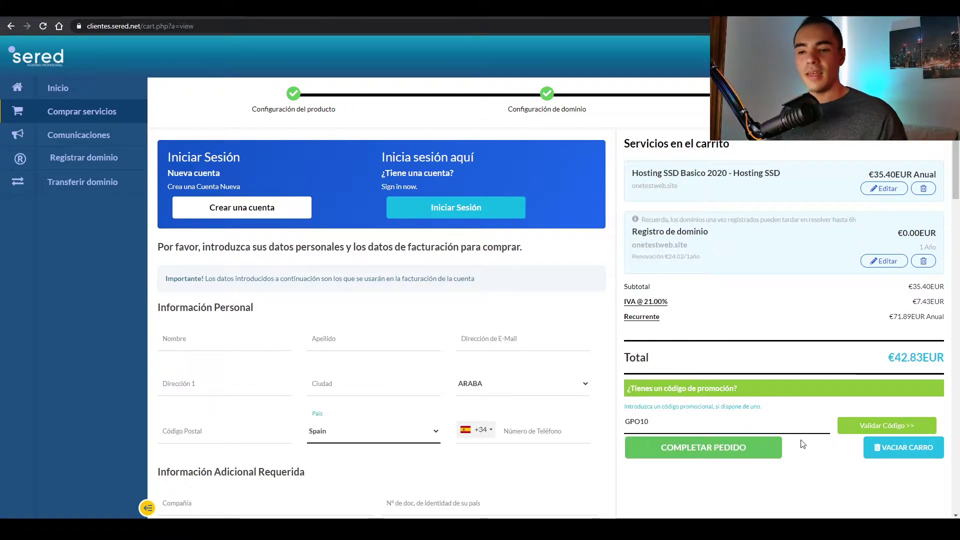
left_click(851, 429)
scroll(776, 431, "down", 2)
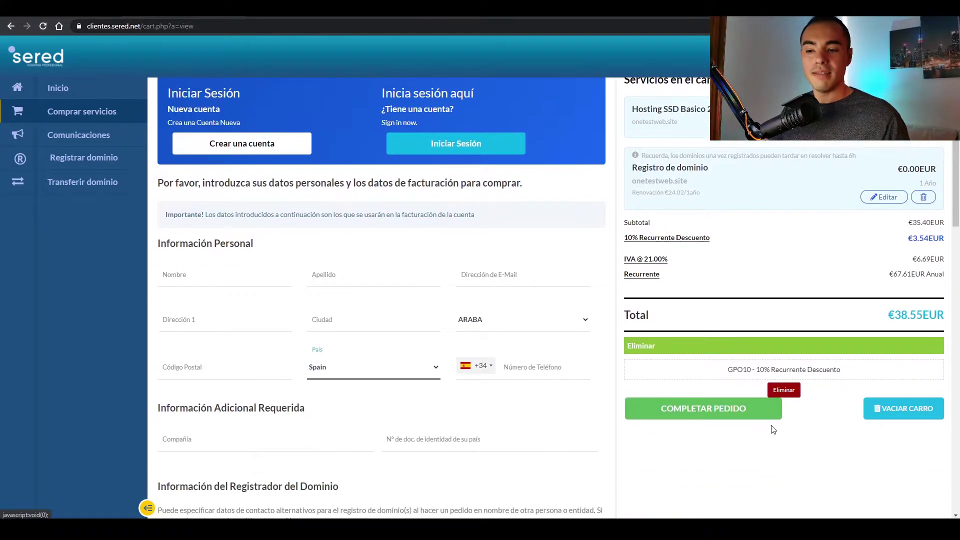
left_click_drag(755, 369, 769, 369)
left_click_drag(891, 315, 908, 315)
left_click(871, 390)
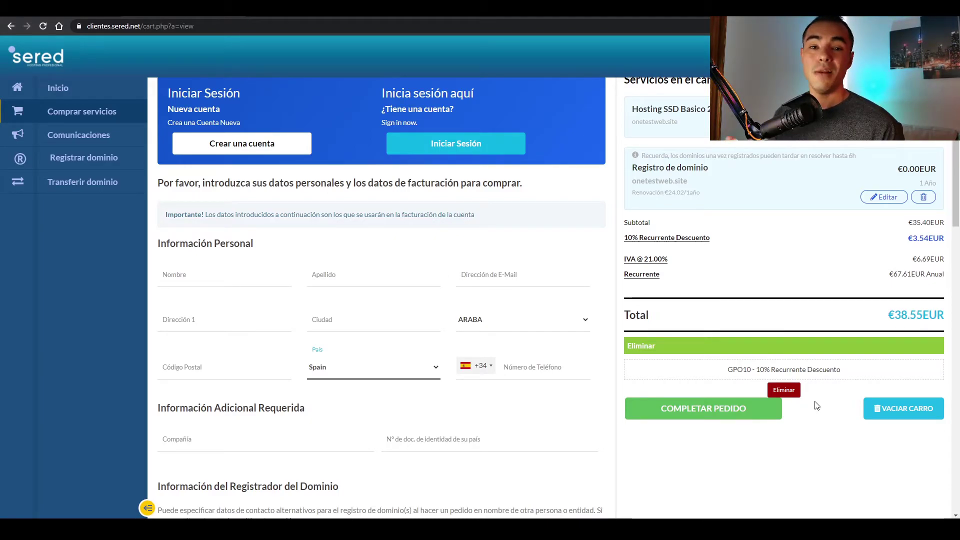
left_click(864, 345)
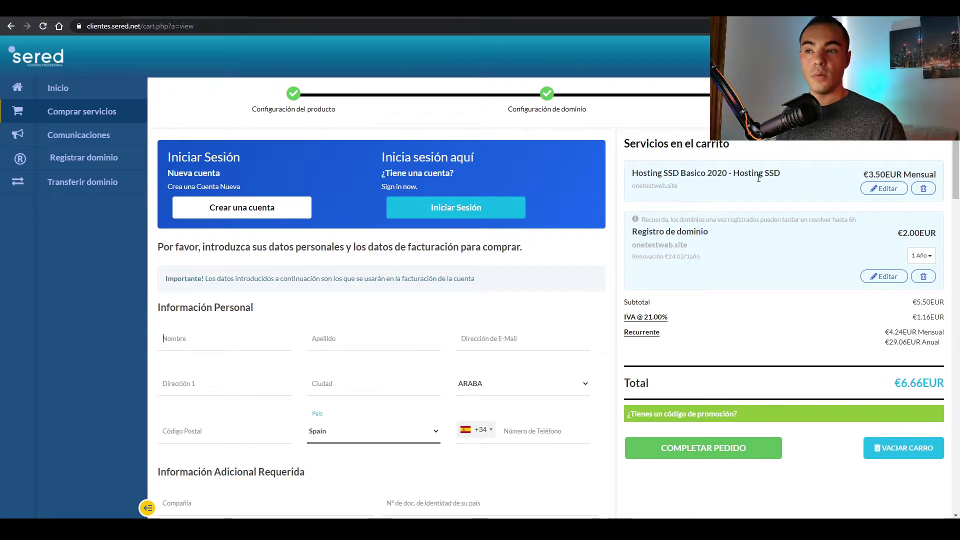
Apply the GPO2 code for a €2.42 total and proceed to the personal details.
left_click(709, 414)
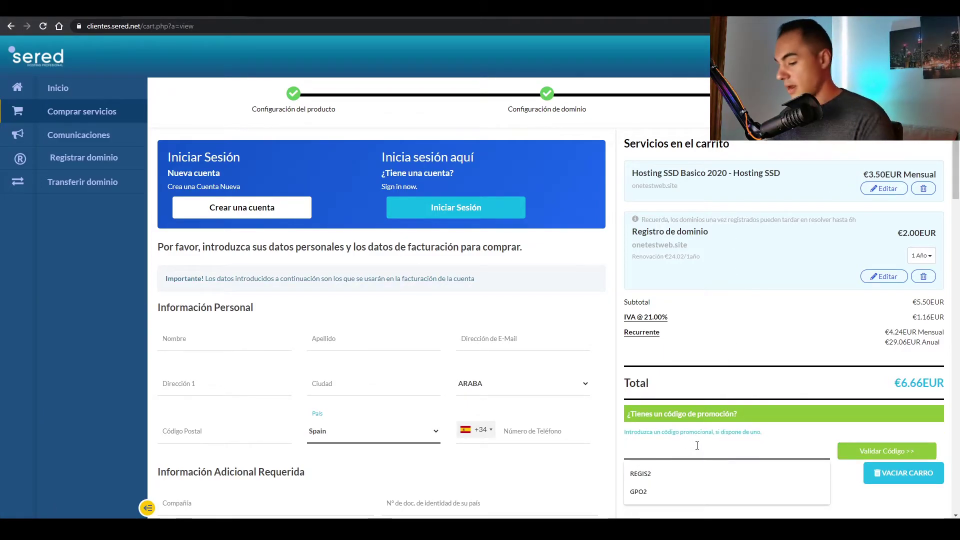
type("GPO2")
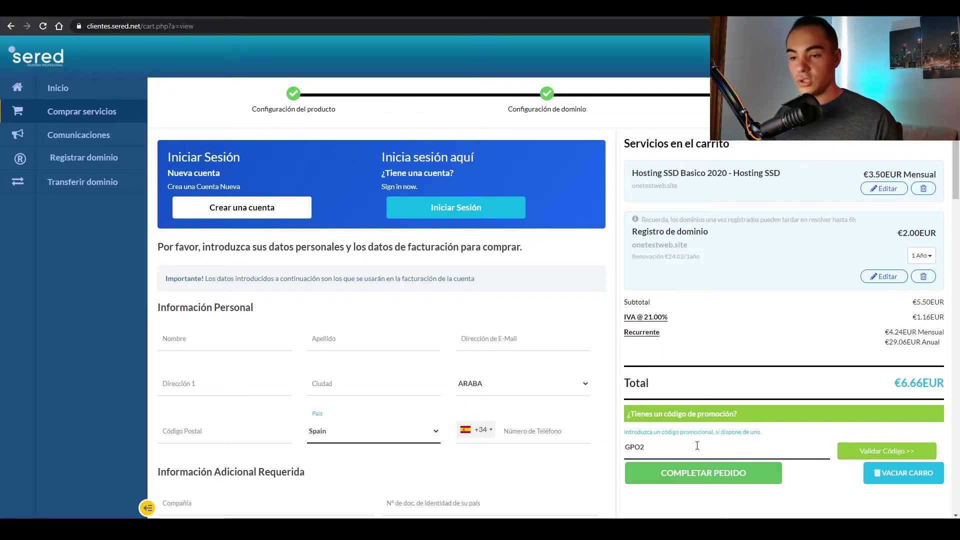
left_click(849, 451)
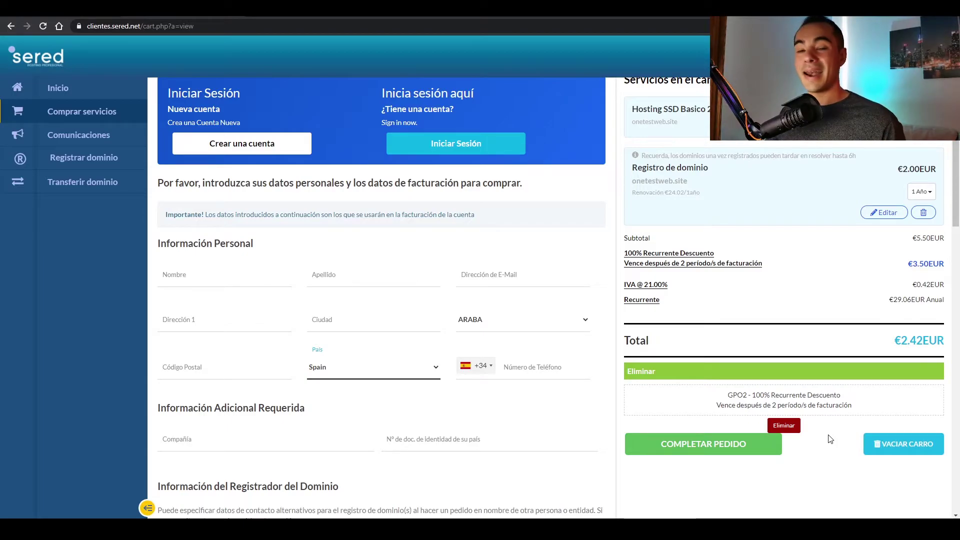
left_click(234, 276)
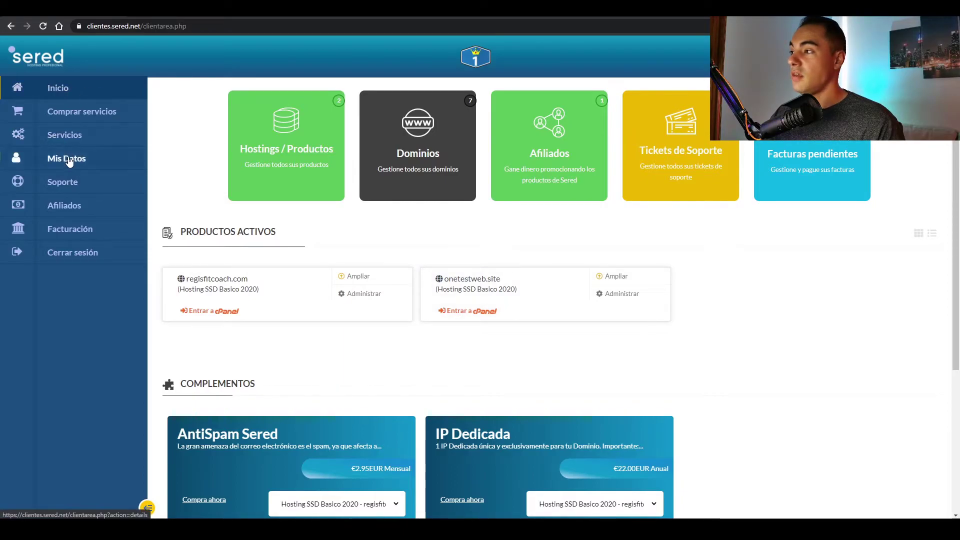
Open cPanel for onetestweb.site and show the full list of installable web applications.
left_click(469, 312)
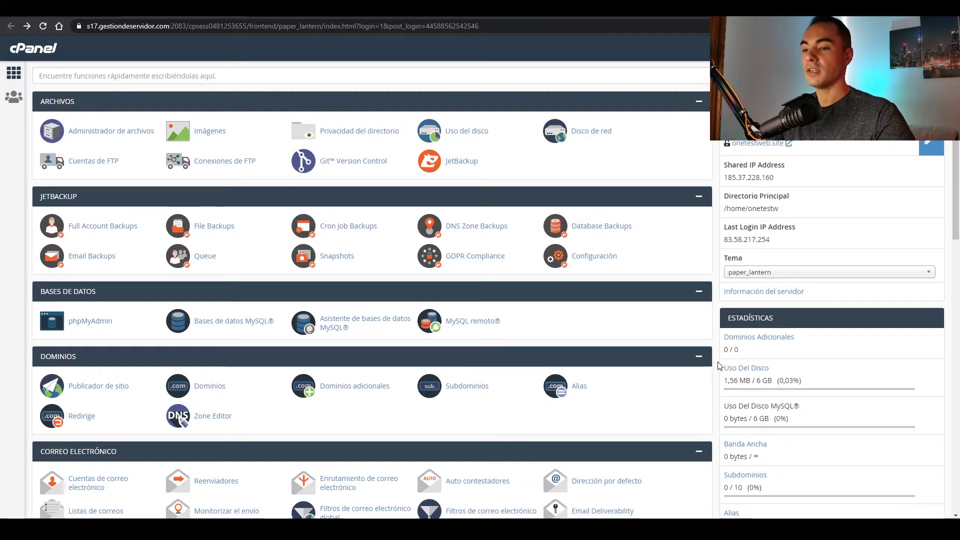
scroll(720, 366, "down", 1)
scroll(720, 365, "down", 13)
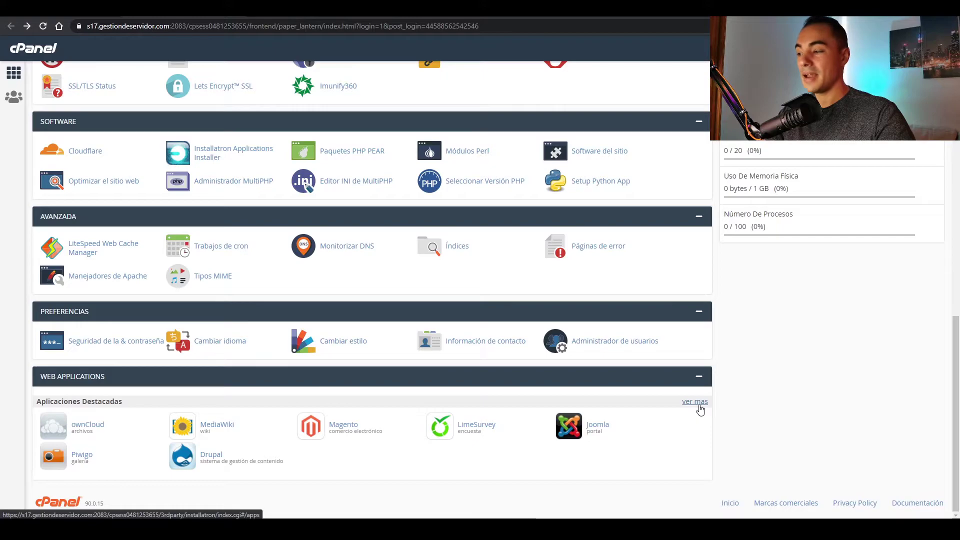
left_click(701, 410)
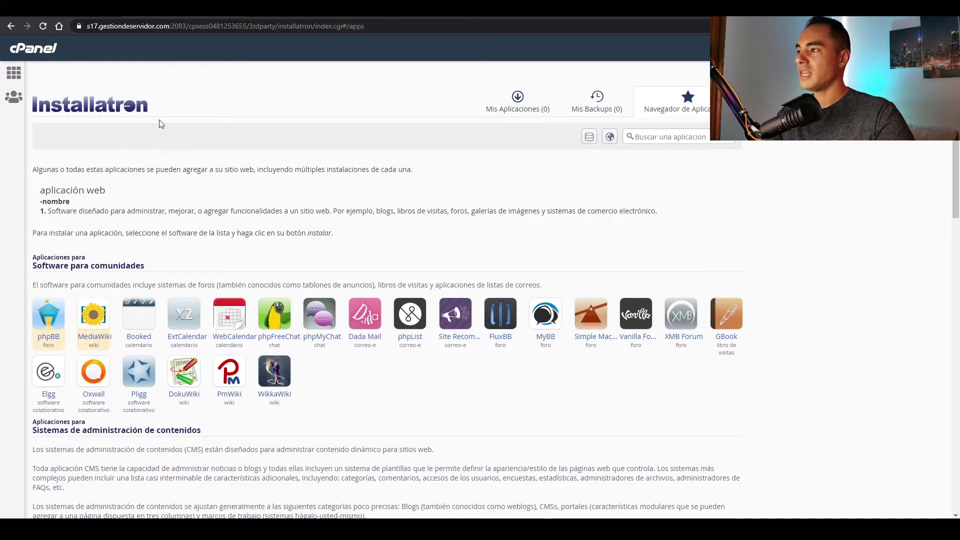
left_click(656, 137)
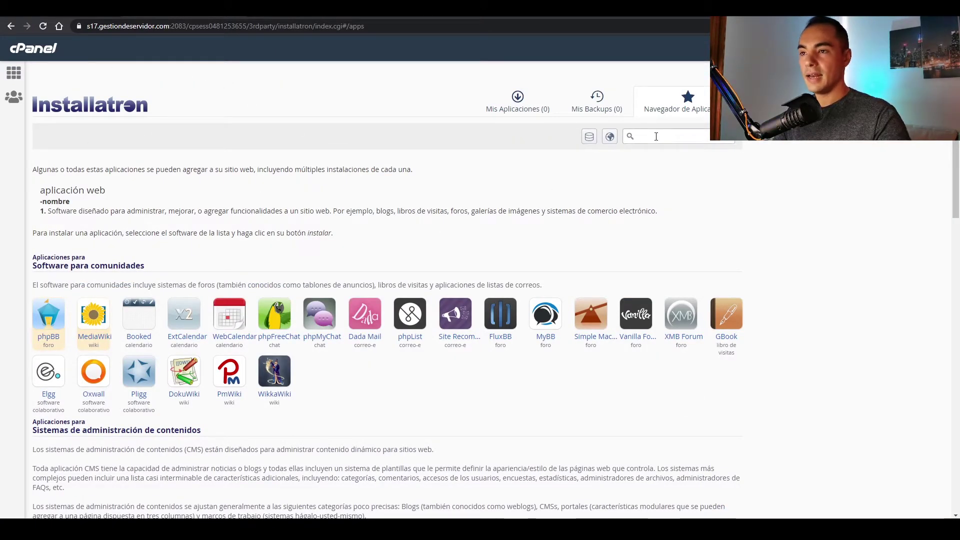
Search the catalogue for wordpress and start a new WordPress installation.
type("wordpress")
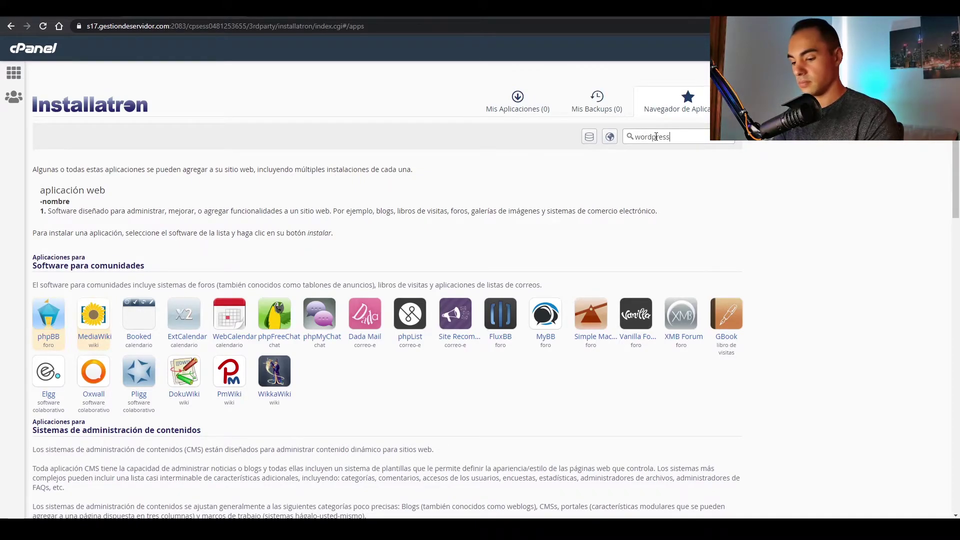
key("Return")
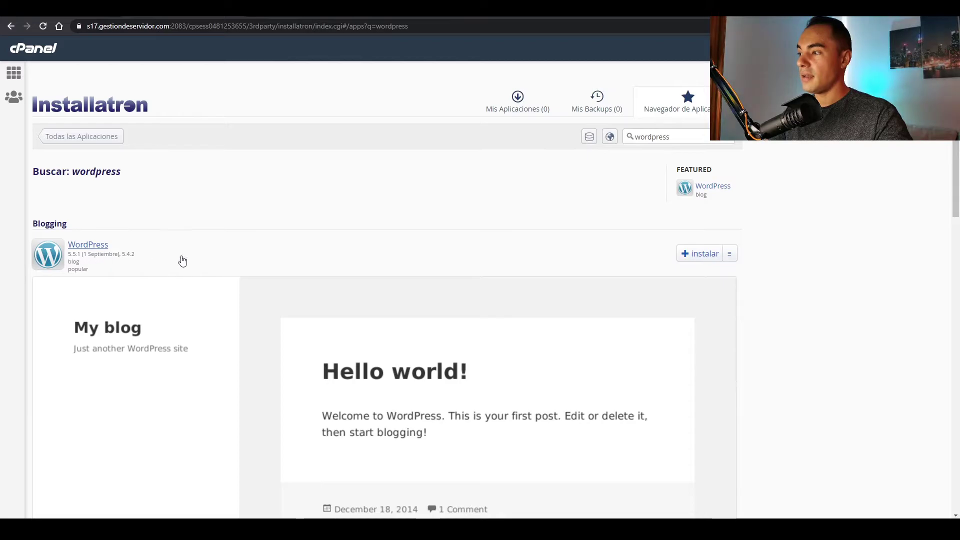
left_click(705, 254)
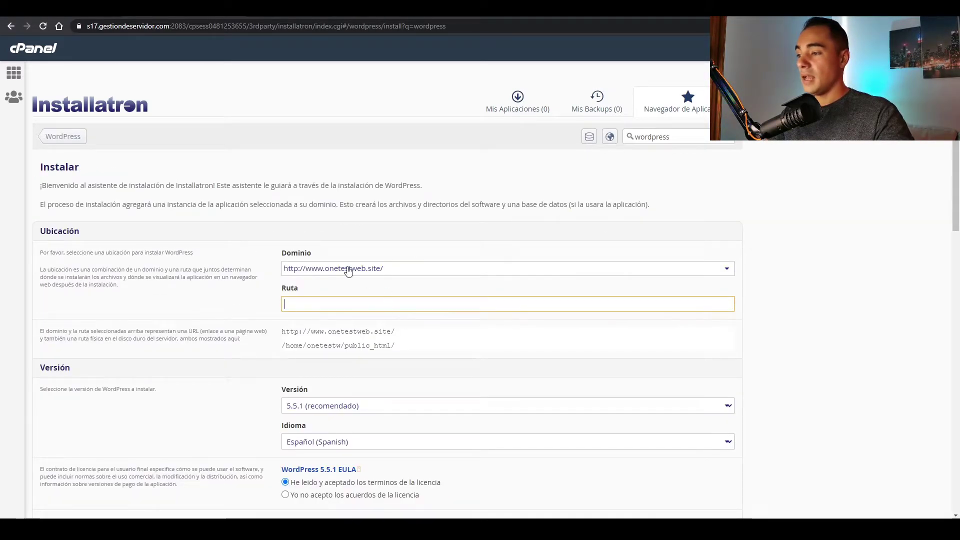
left_click(230, 264)
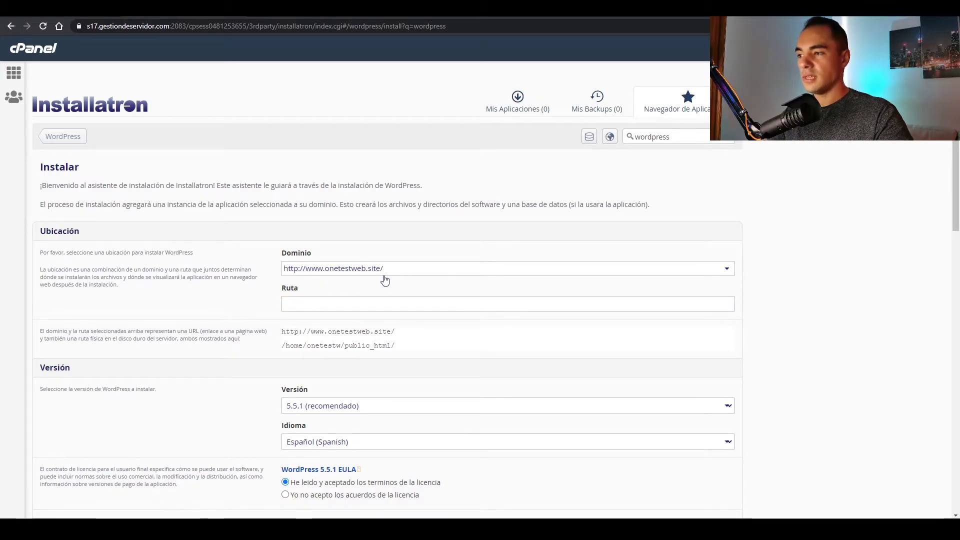
scroll(266, 315, "down", 3)
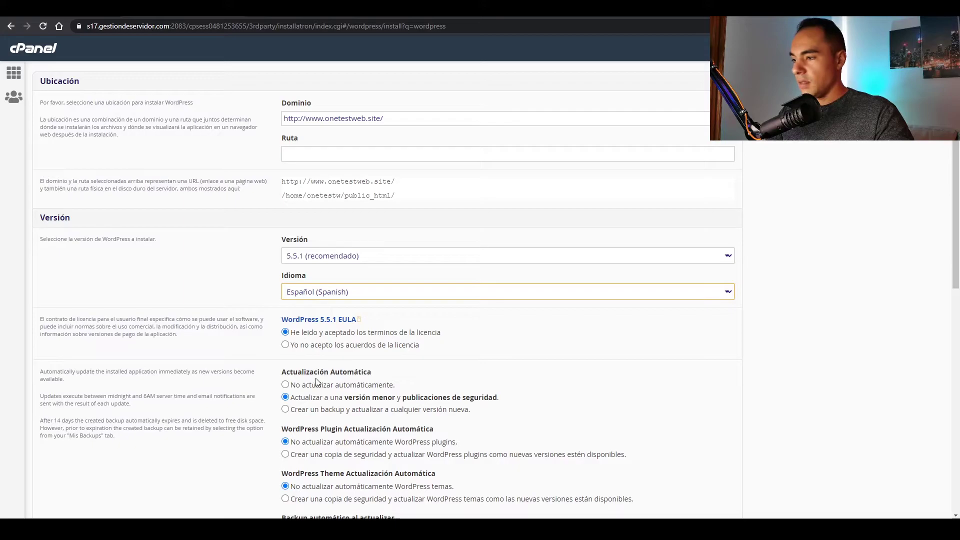
scroll(315, 382, "down", 10)
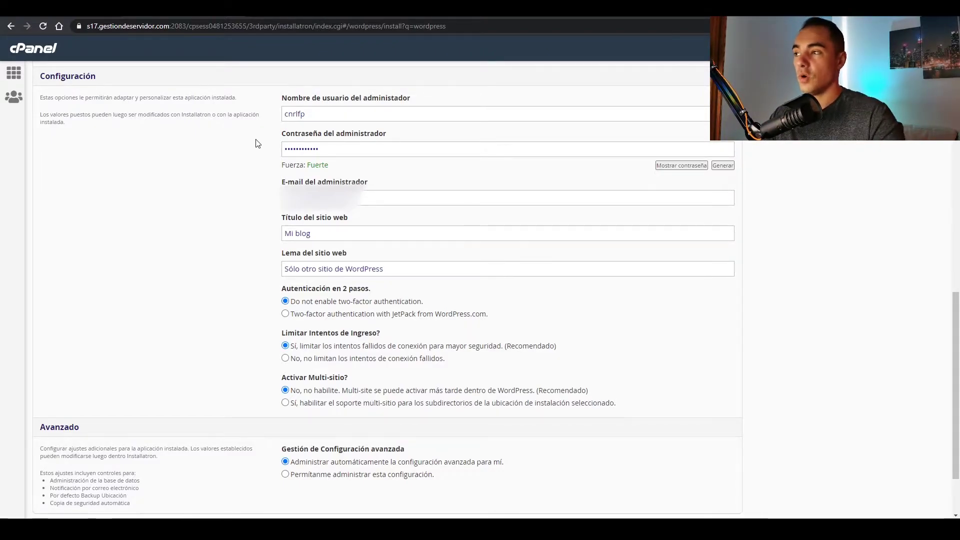
Set the WordPress administrator username to Admin.
double_click(315, 111)
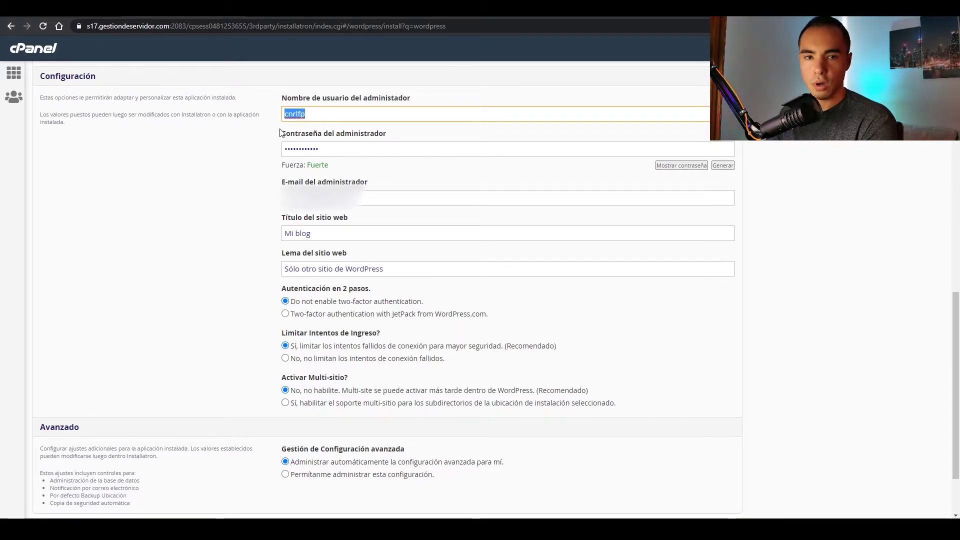
type("Admin")
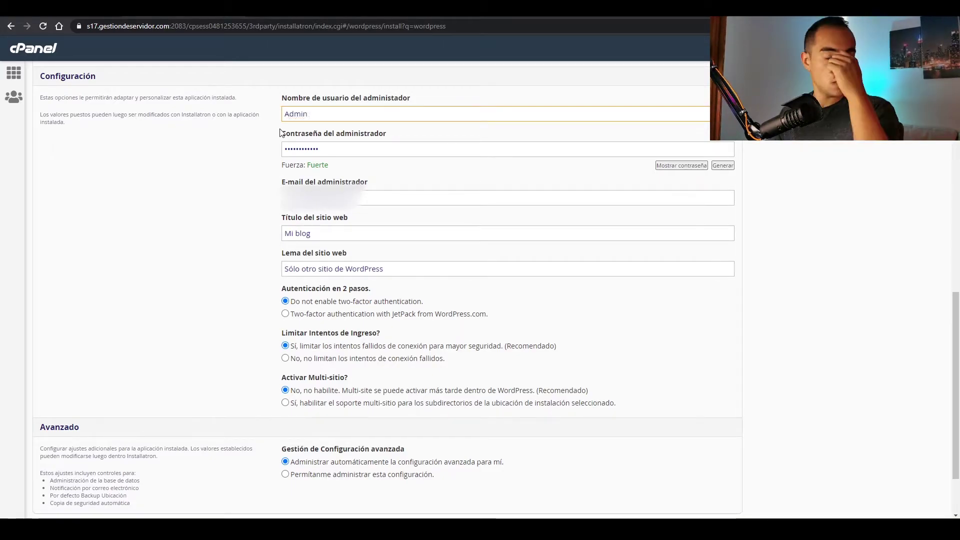
scroll(901, 322, "down", 1)
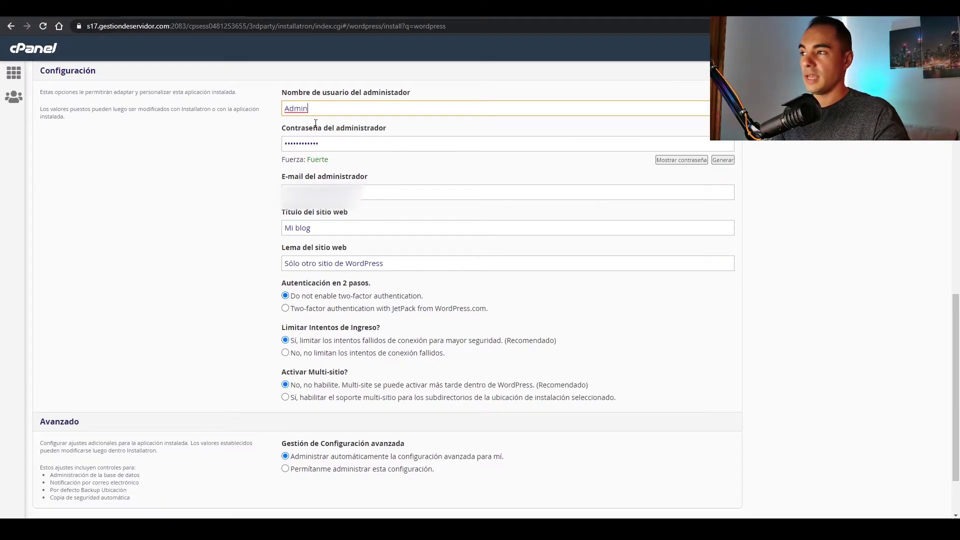
left_click_drag(317, 105, 270, 114)
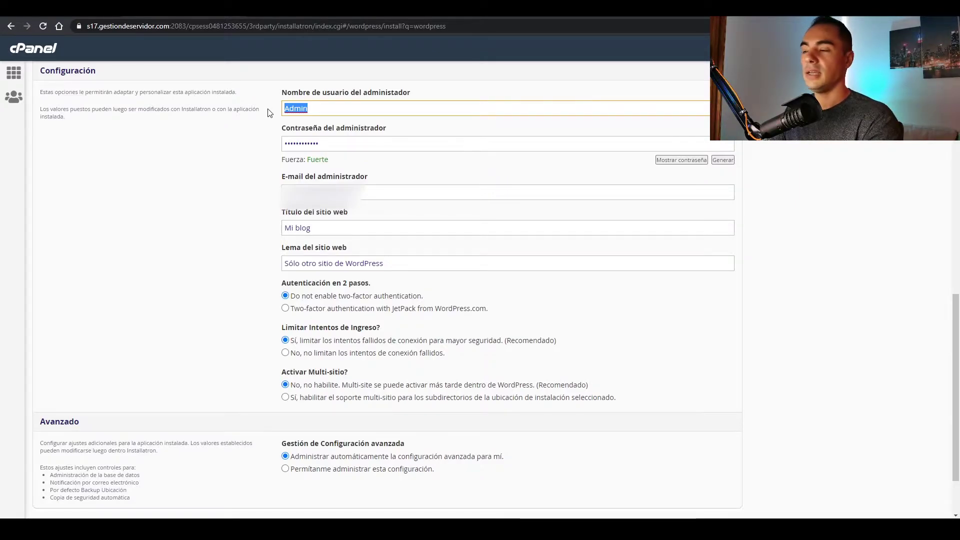
type("Admin")
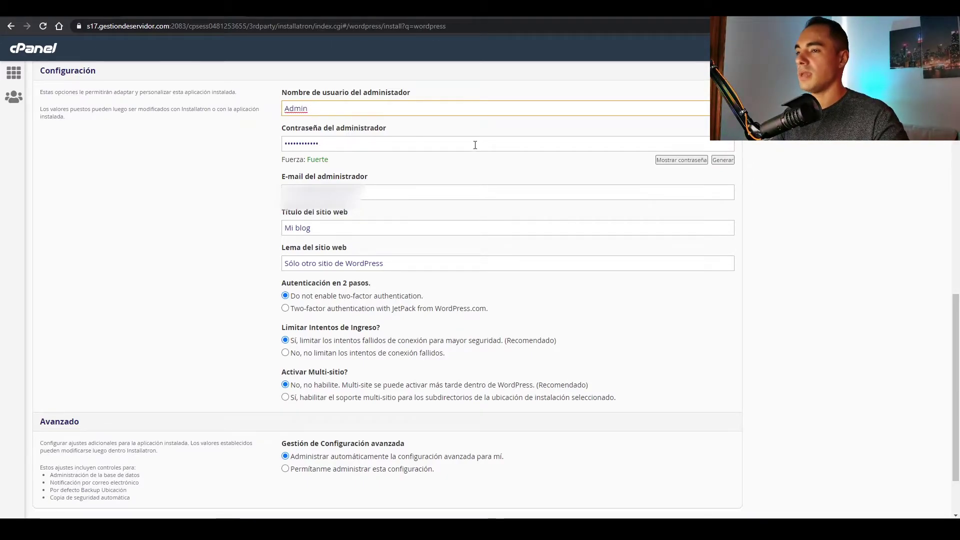
Replace the generated admin password with a custom one rated Fuerte.
left_click(353, 144)
left_click(674, 160)
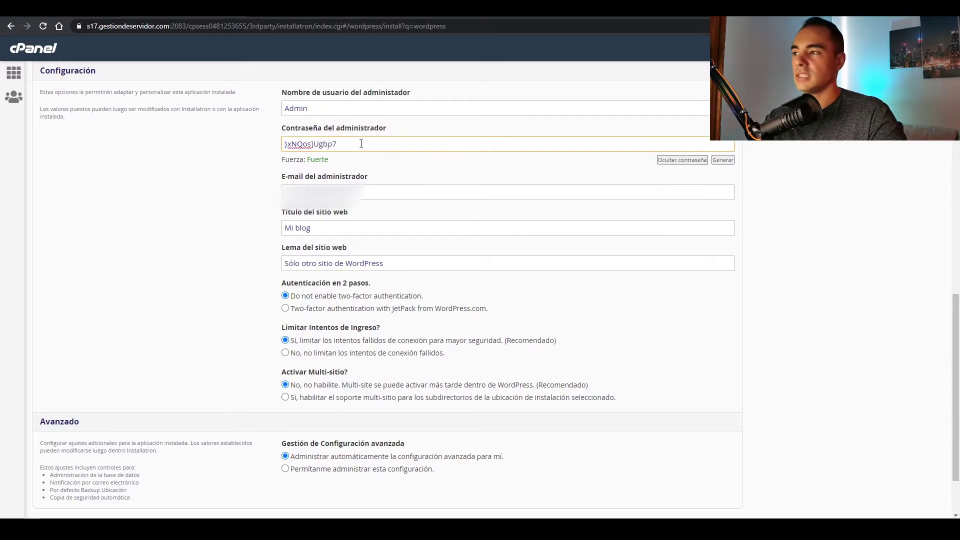
left_click_drag(338, 144, 275, 150)
left_click(282, 162)
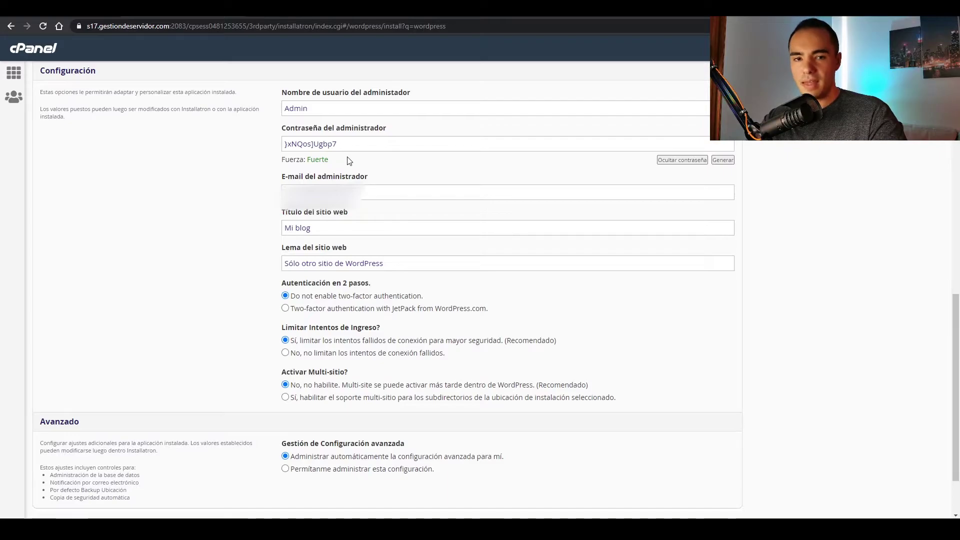
left_click_drag(349, 144, 281, 146)
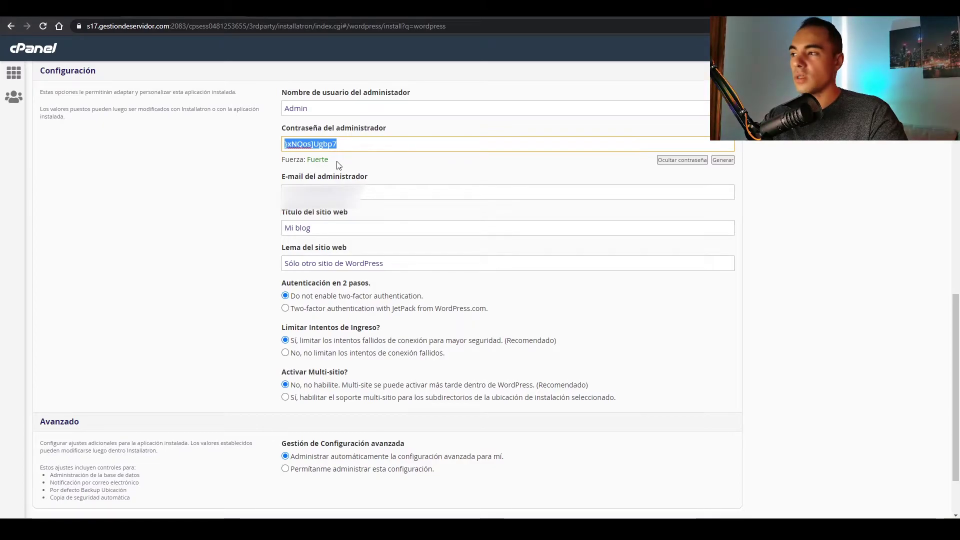
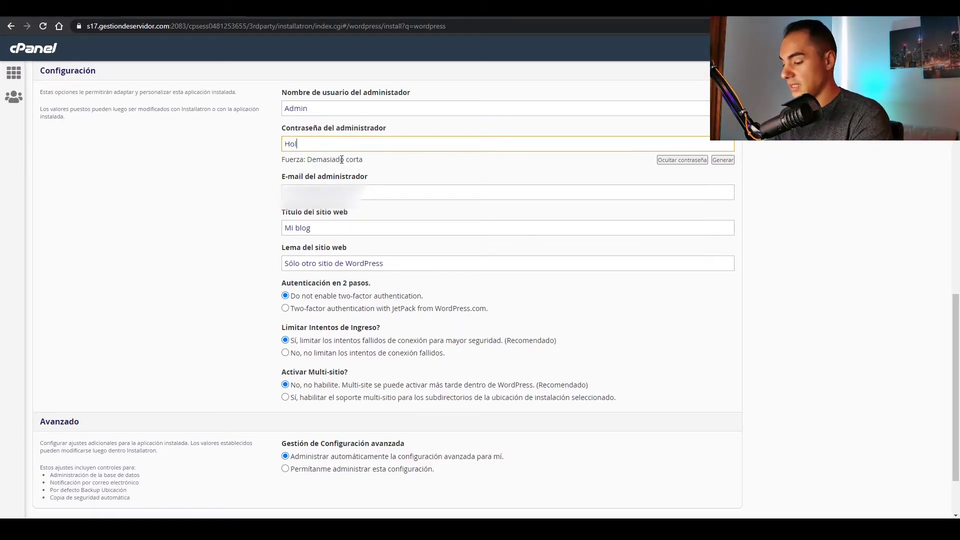
mouse_move(290, 144)
left_mouse_down()
mouse_move(302, 144)
mouse_move(280, 158)
left_mouse_up()
left_click(304, 145)
left_click(352, 173)
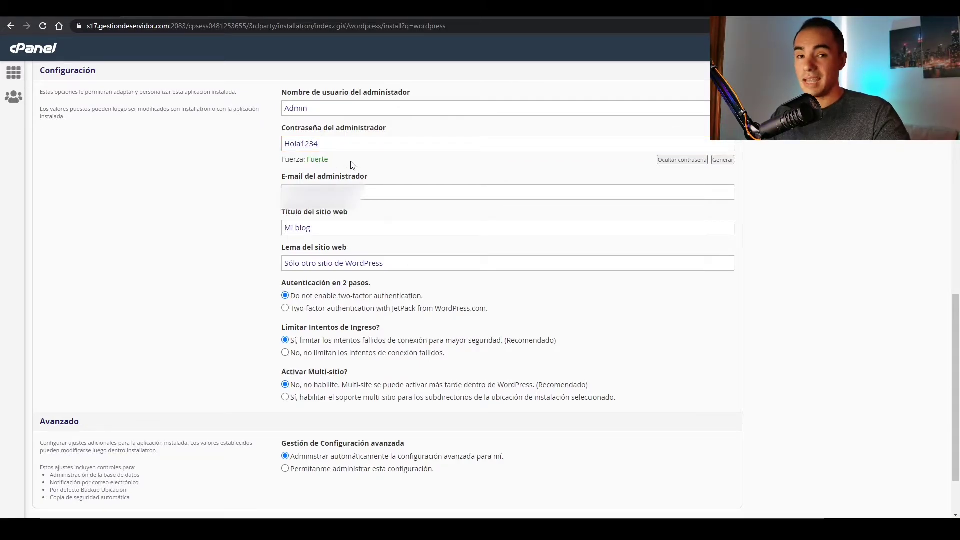
left_click_drag(312, 228, 286, 228)
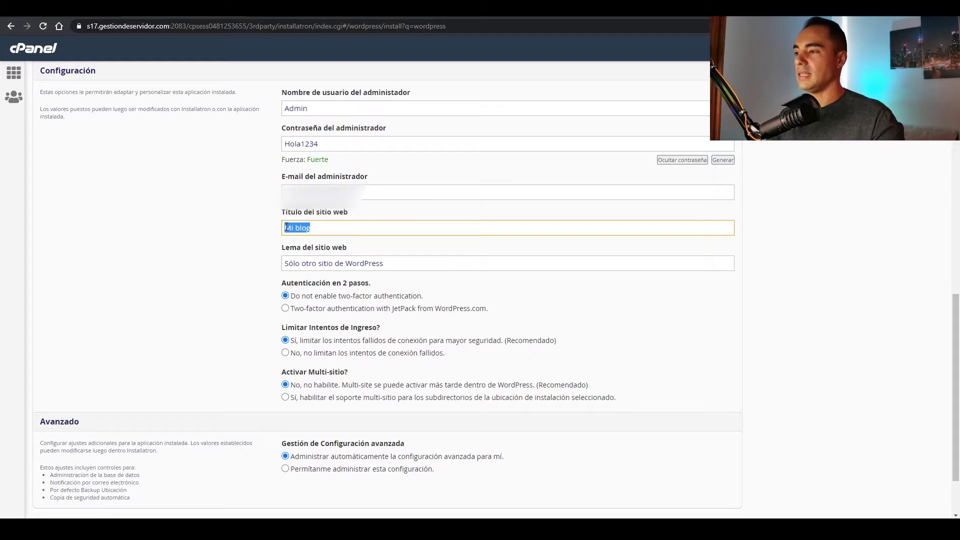
Title the site 'One Test Web', tagline 'Diseño Web y Seo', and install WordPress 5.5.1.
type("One Te")
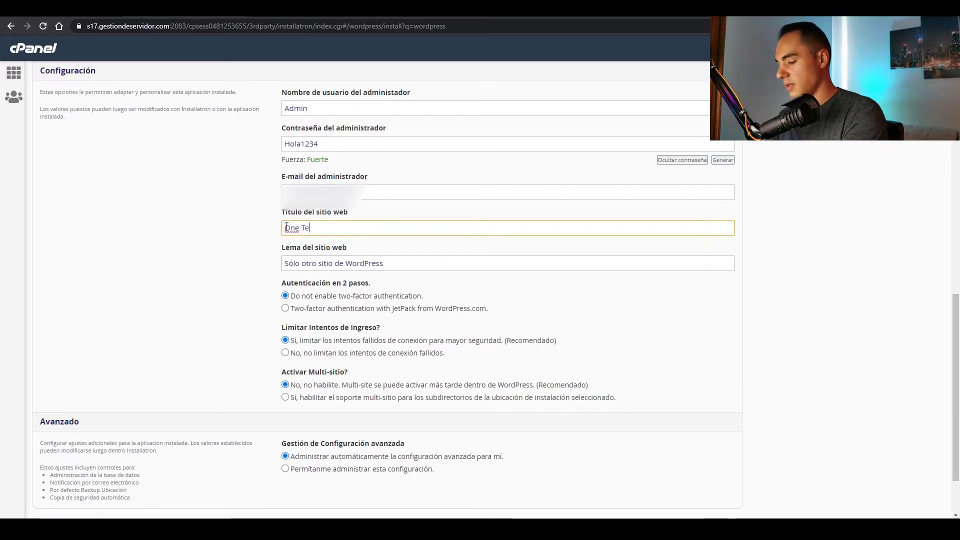
type("st Web")
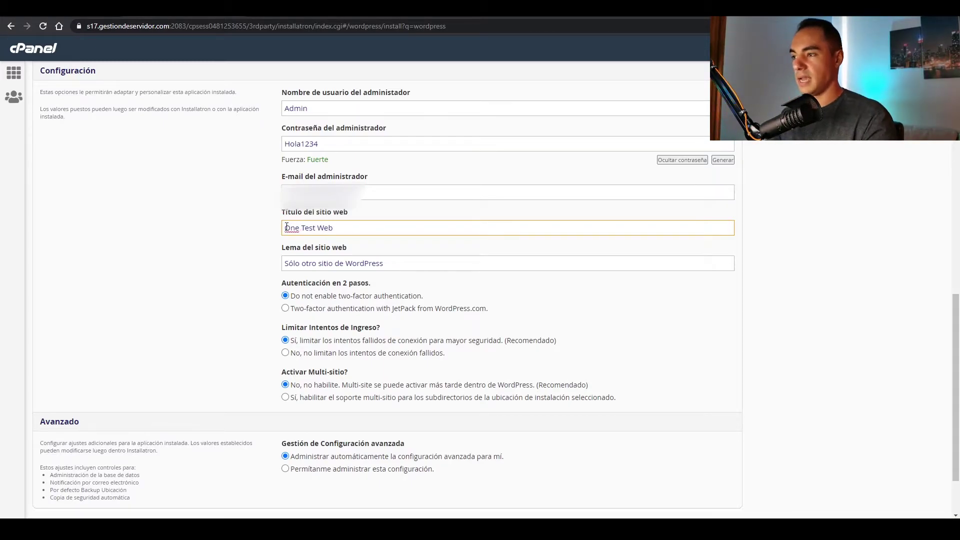
key("Tab")
type("Di")
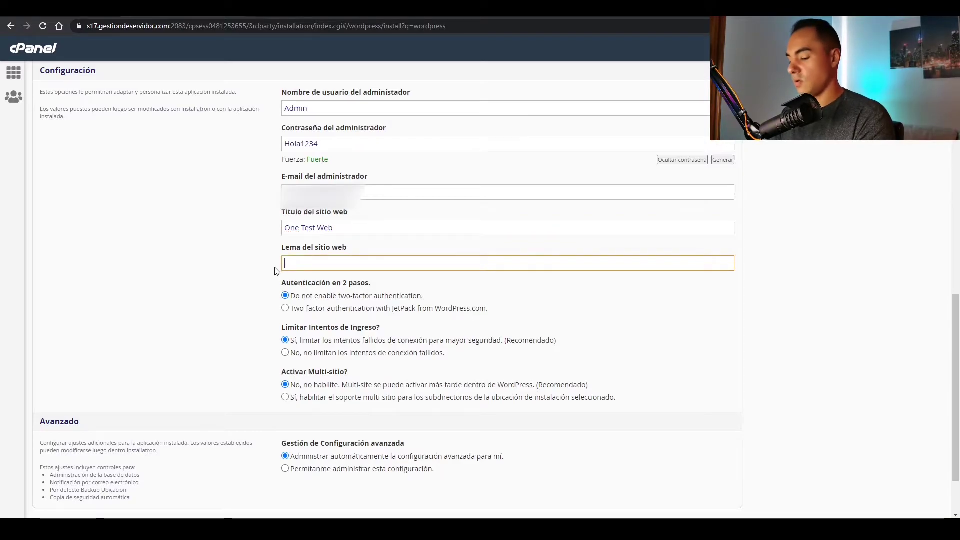
type("seño W")
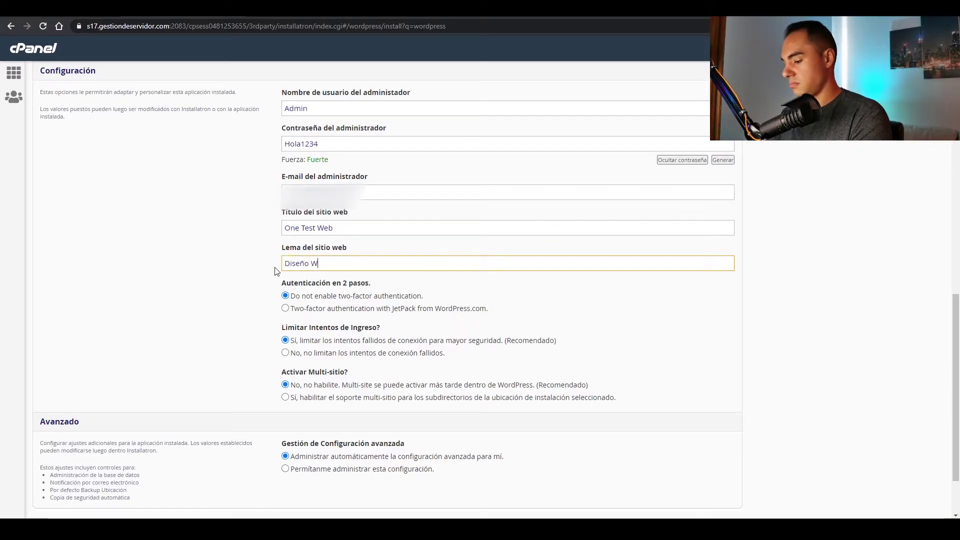
type("eb y Seo")
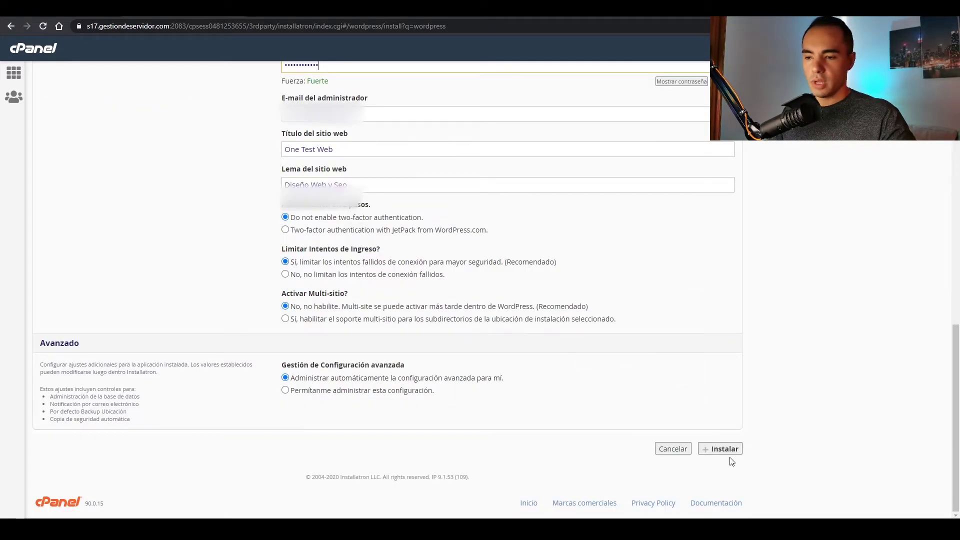
left_click(725, 450)
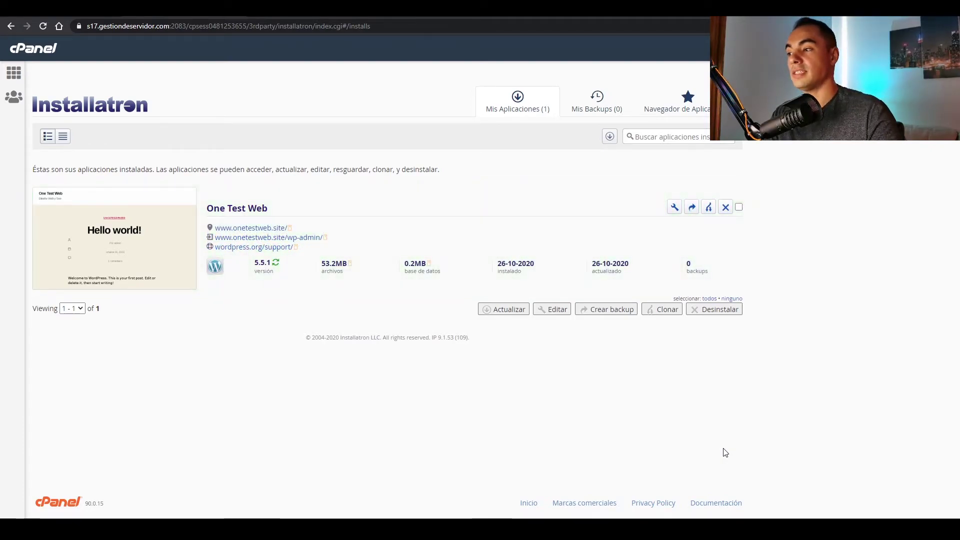
right_click(266, 230)
left_click(266, 233)
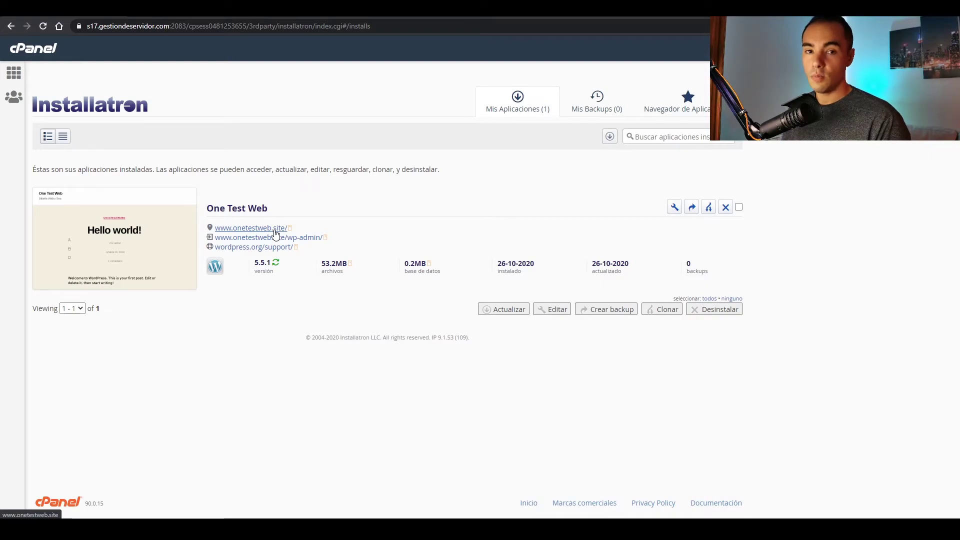
right_click(266, 229)
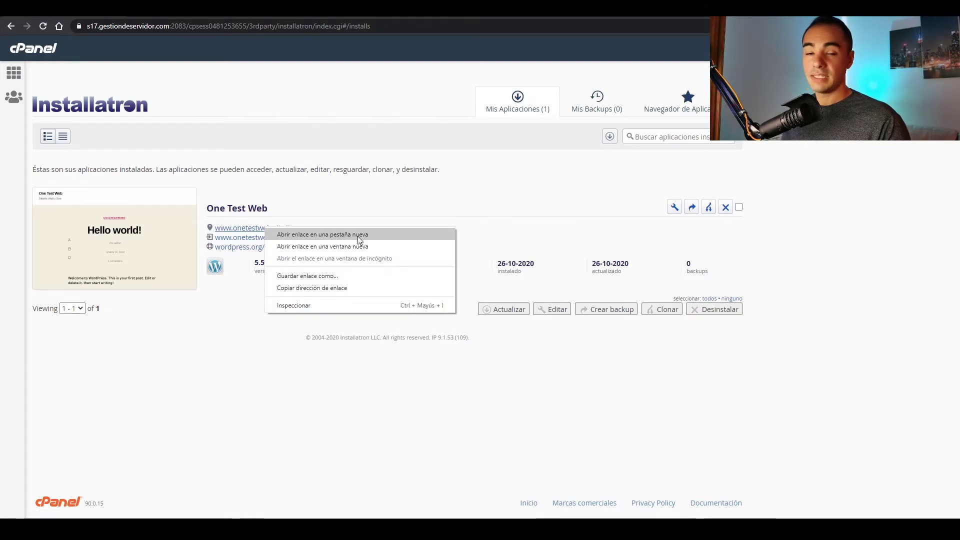
left_click(358, 236)
right_click(294, 242)
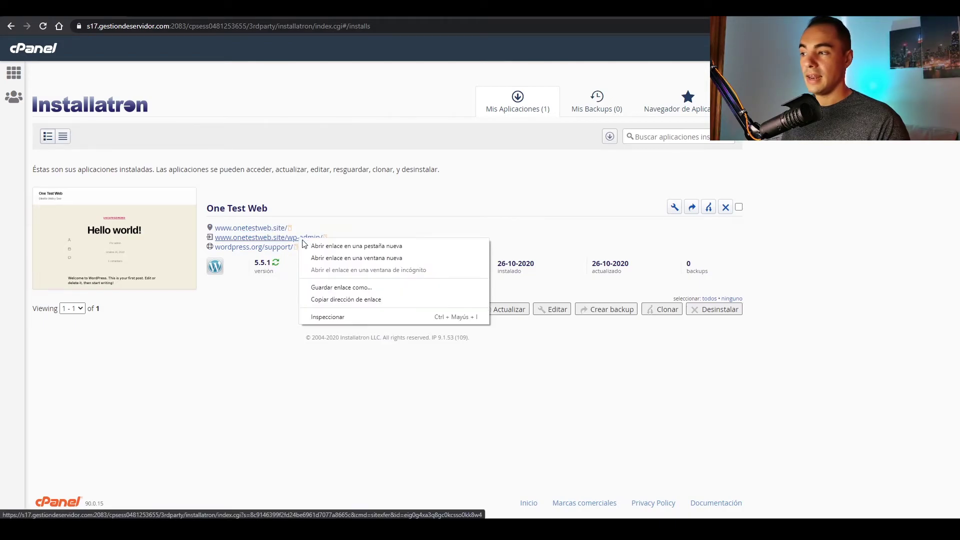
left_click(313, 246)
left_click(397, 16)
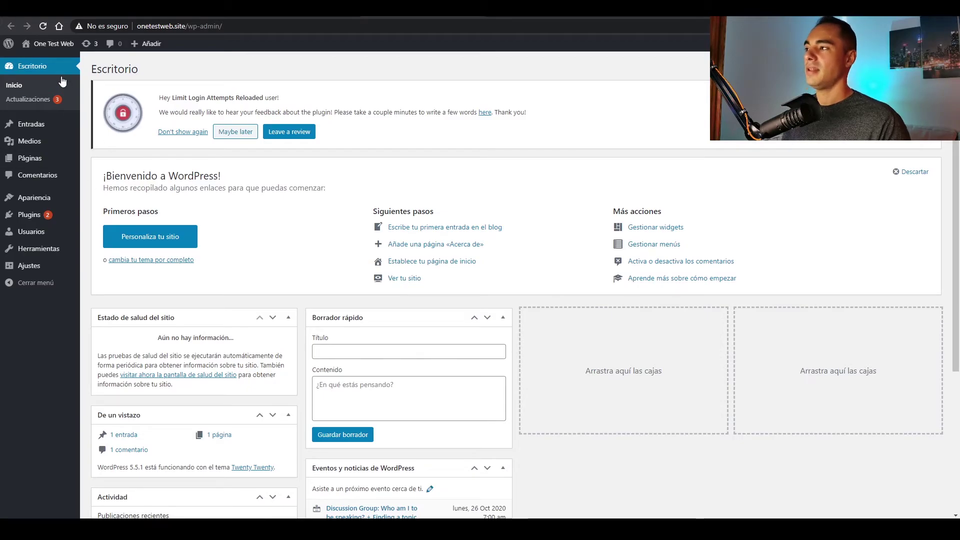
From the Inicio dashboard, go to the Ajustes > Lectura settings page.
left_click(63, 85)
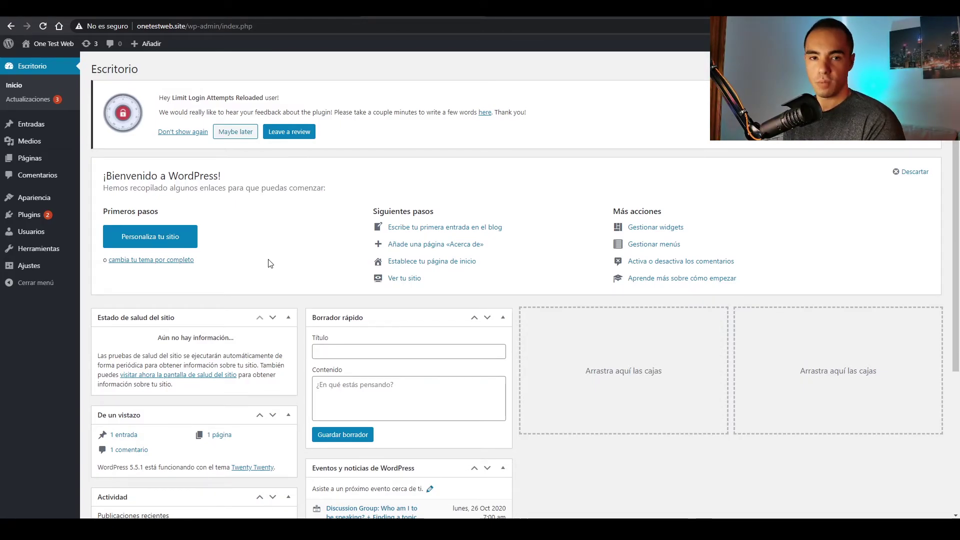
mouse_move(45, 268)
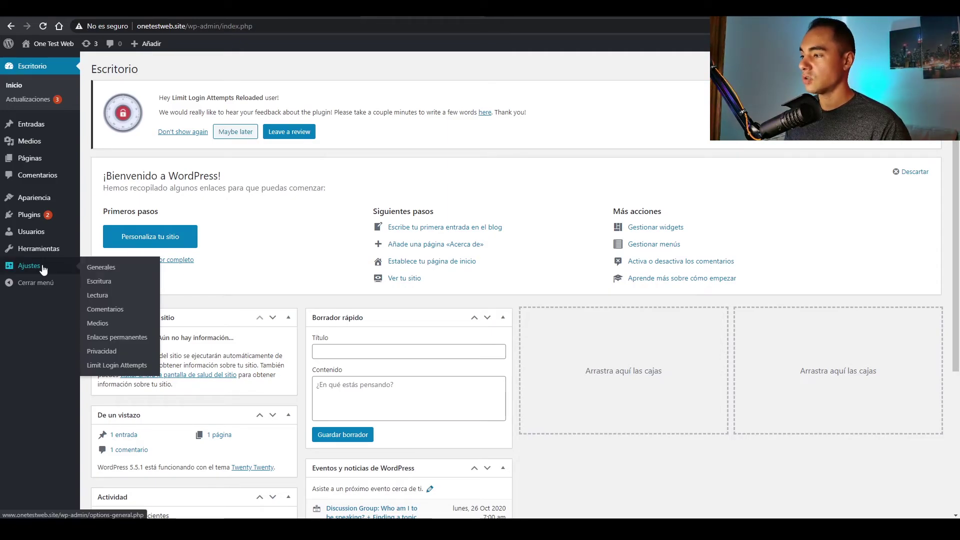
left_click(102, 298)
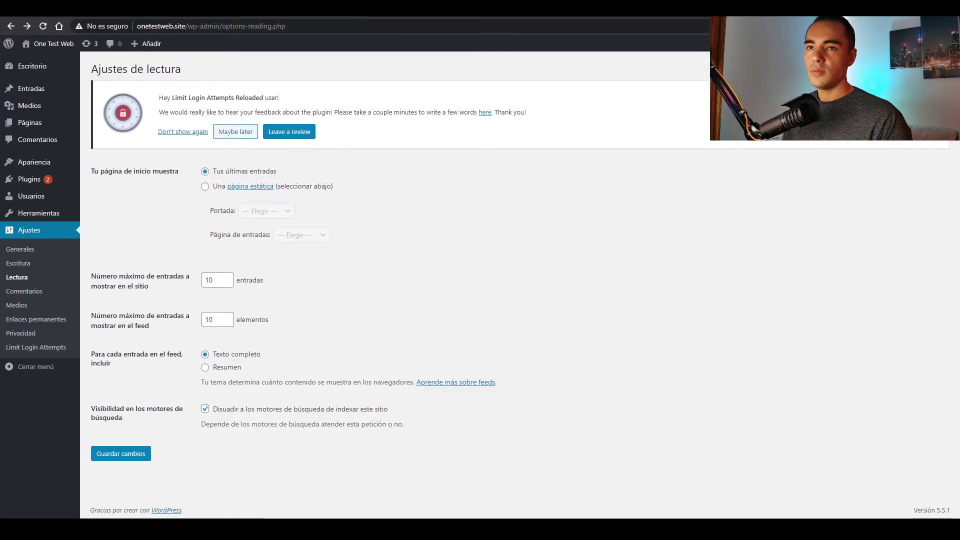
Log out of the One Test Web WordPress admin from the admin bar account menu.
left_click(925, 80)
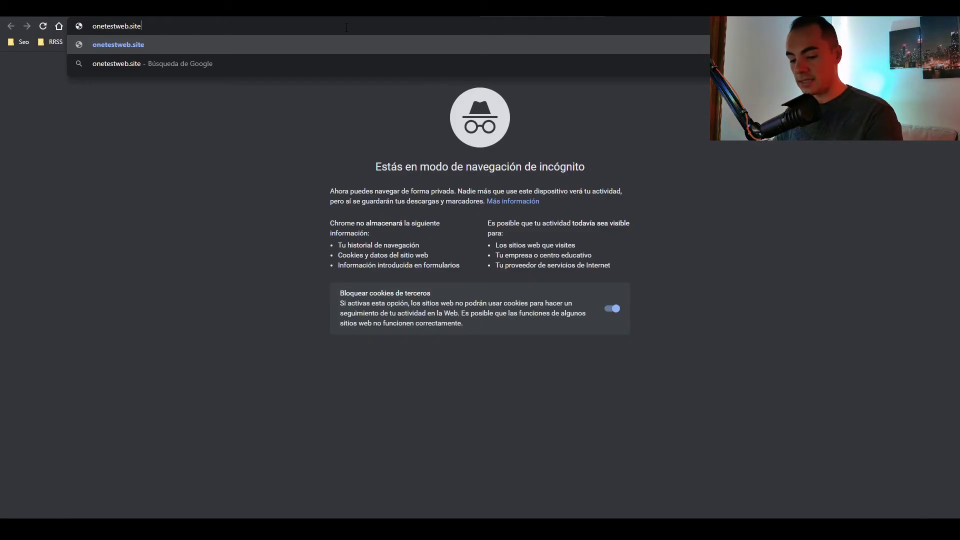
Load onetestweb.site/wp-admin/ in the private window.
type("/")
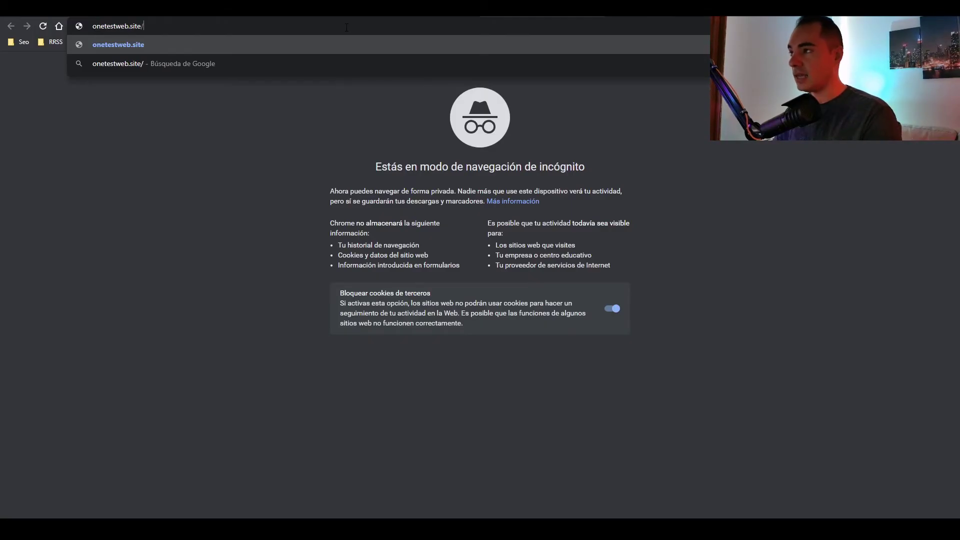
type("wp")
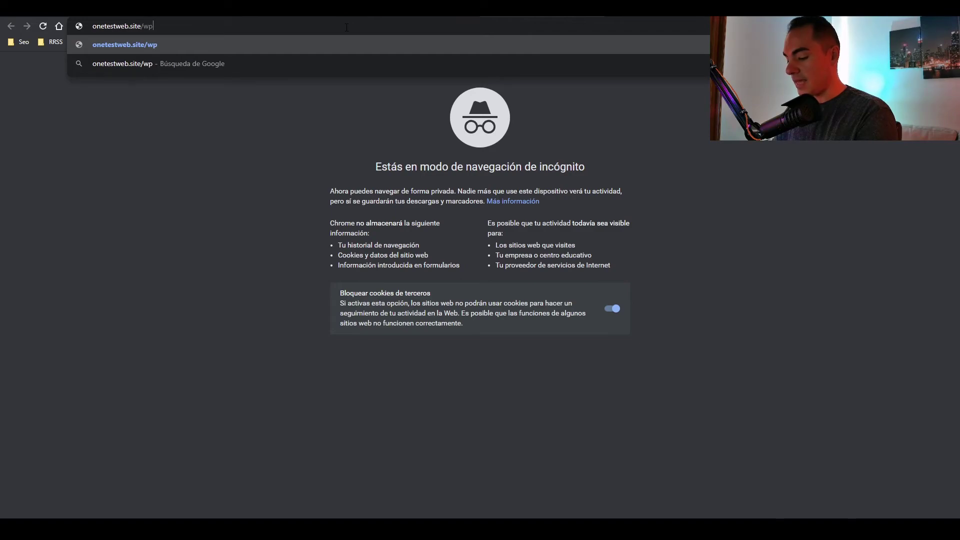
type("-admin/")
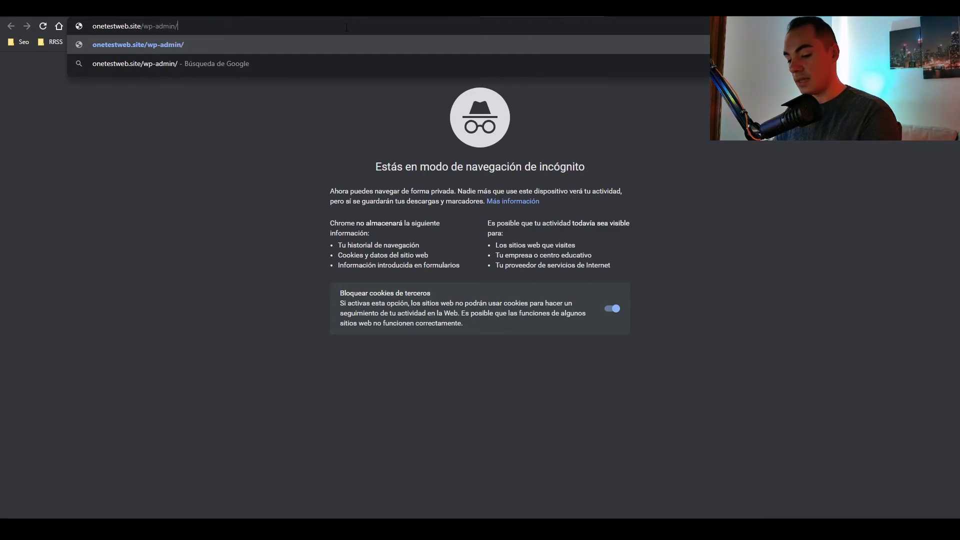
key("Return")
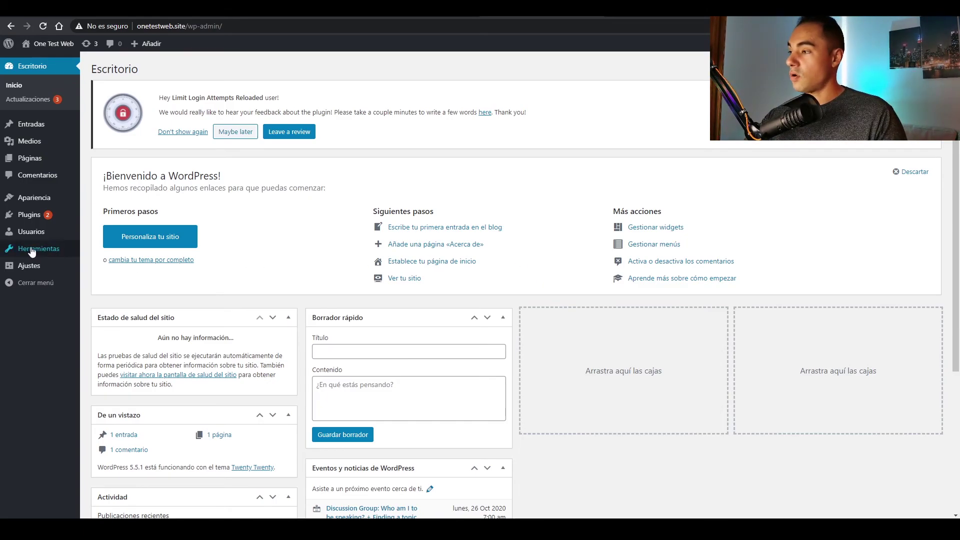
In Ajustes > Lectura, tick 'Disuadir a los motores de búsqueda de indexar este sitio' and save.
mouse_move(31, 269)
left_click(101, 295)
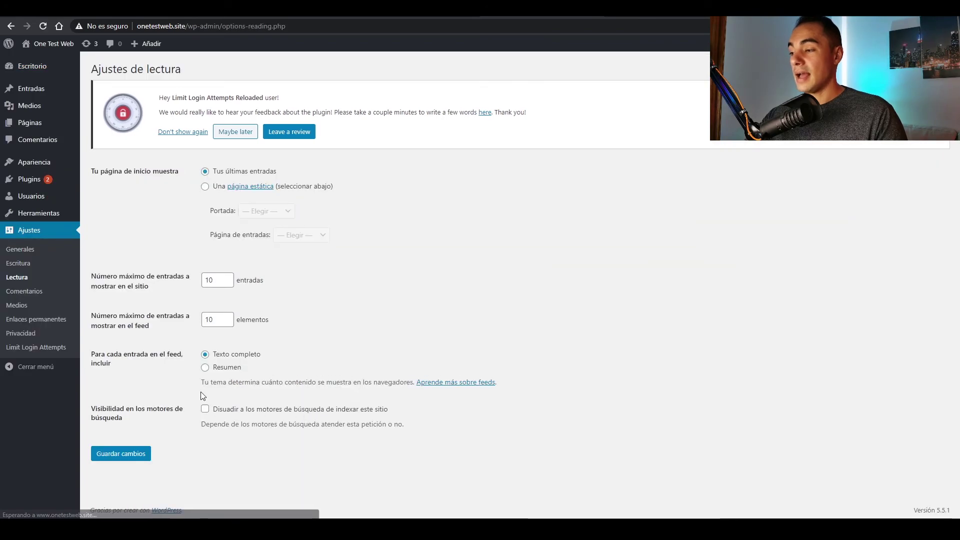
left_click(205, 409)
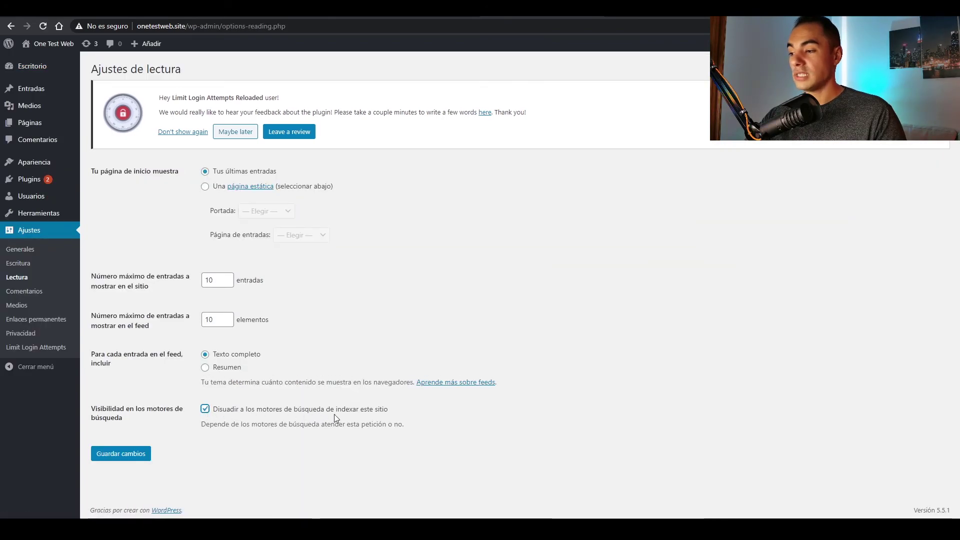
left_click(124, 456)
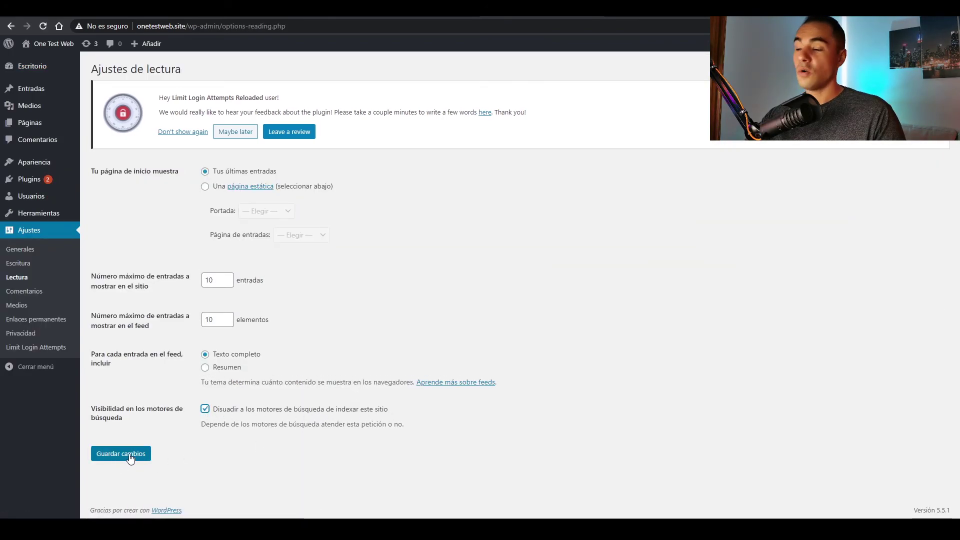
left_click(129, 457)
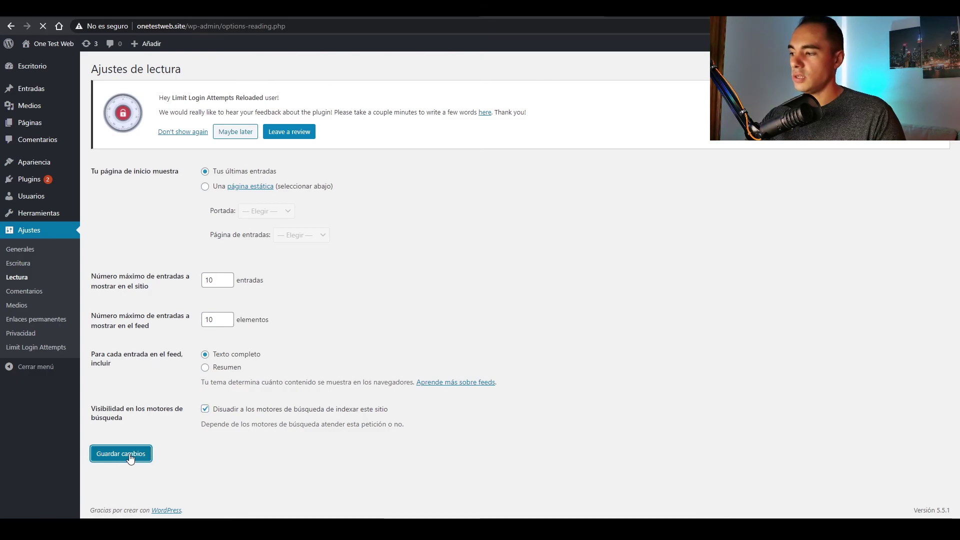